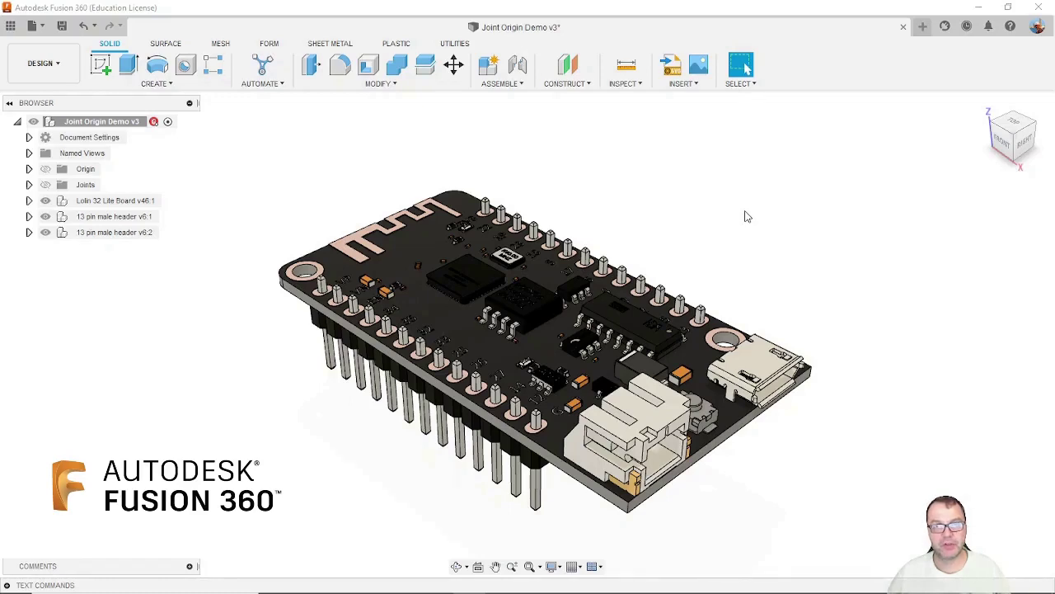
- Open the Assemble commands and zoom in on the loose 13 pin male header
{"action": "left_click", "coordinate": [513, 83]}
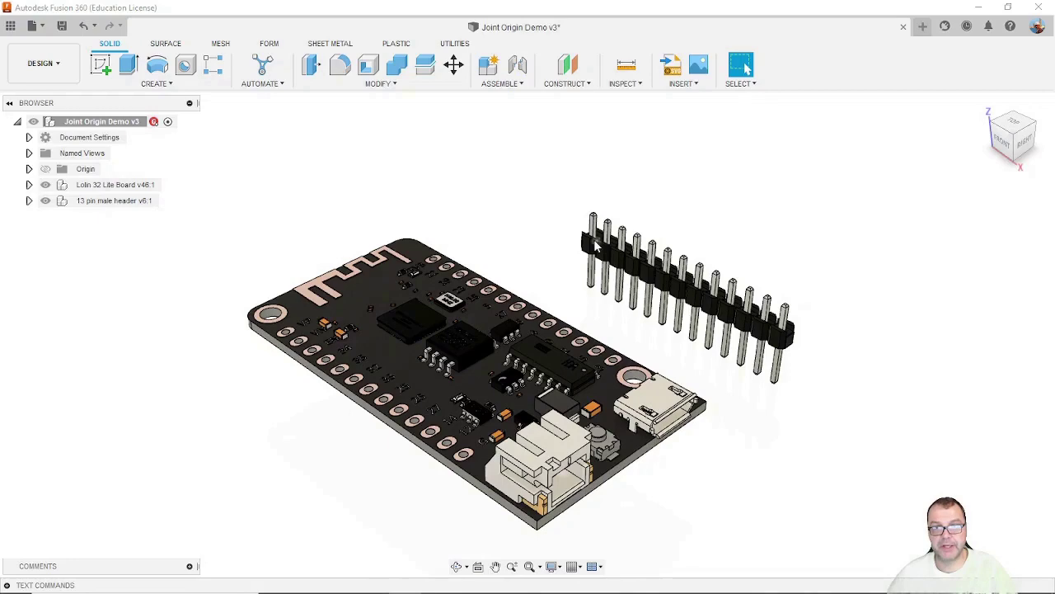
{"action": "scroll", "coordinate": [599, 234], "scroll_direction": "up", "scroll_amount": 10}
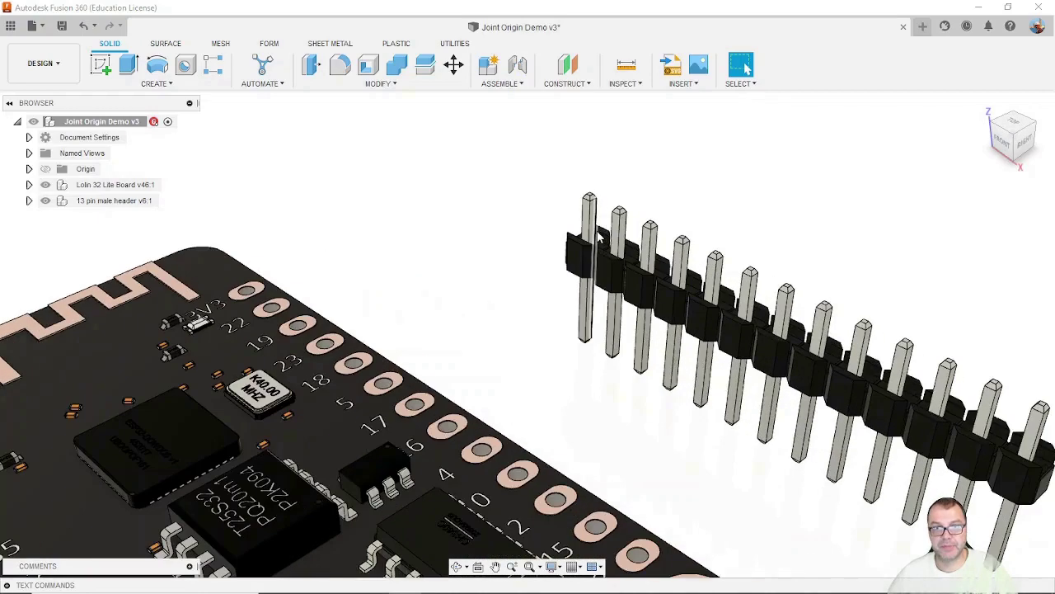
{"action": "scroll", "coordinate": [596, 250], "scroll_direction": "up", "scroll_amount": 3}
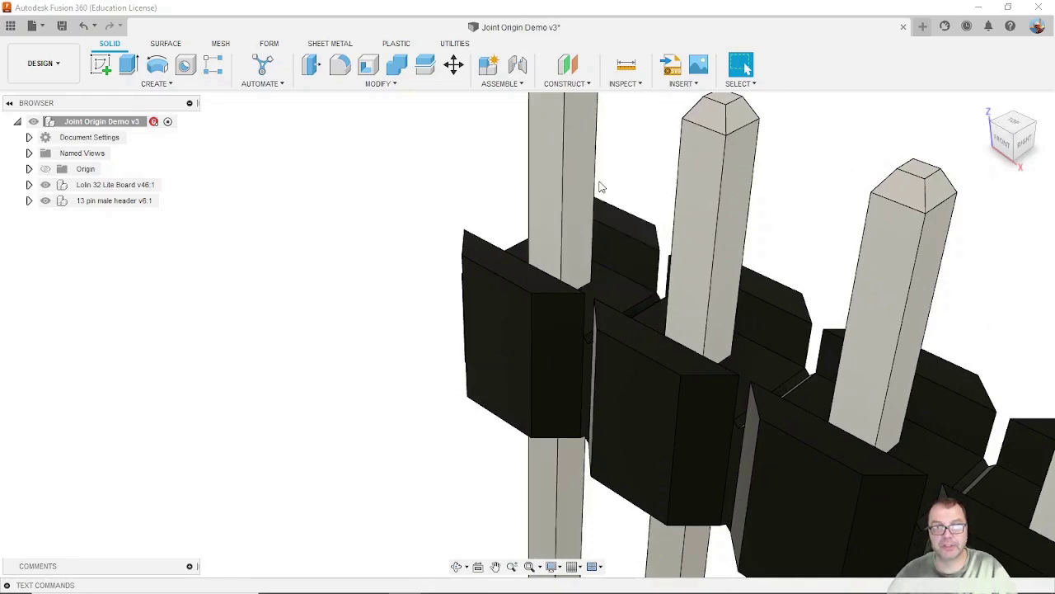
- Start a joint, zoom in on the header block, then cancel without connecting anything
{"action": "left_click", "coordinate": [516, 73]}
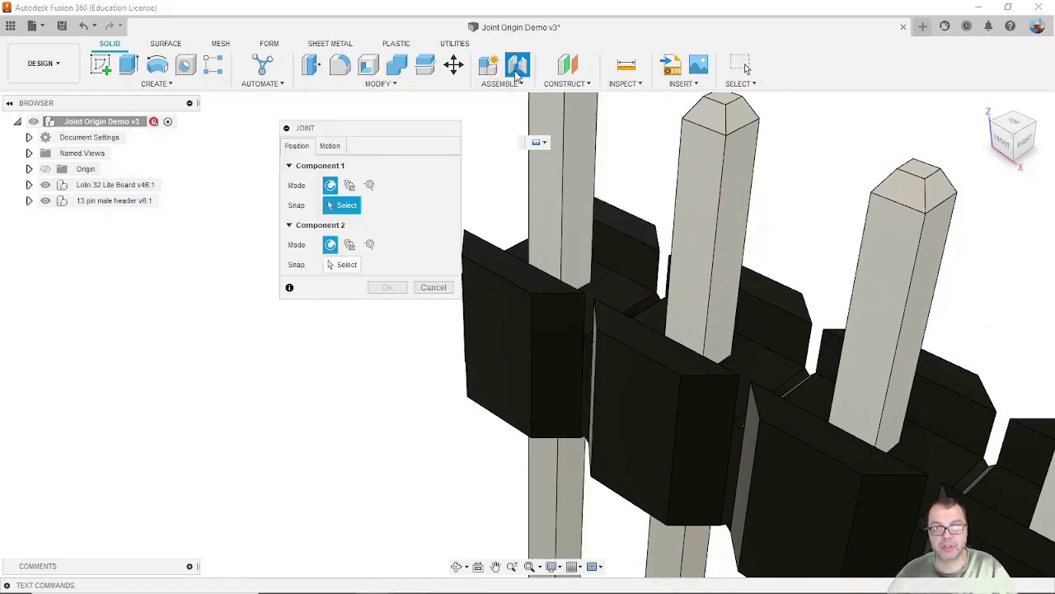
{"action": "scroll", "coordinate": [621, 303], "scroll_direction": "up", "scroll_amount": 2}
{"action": "scroll", "coordinate": [620, 301], "scroll_direction": "up", "scroll_amount": 1}
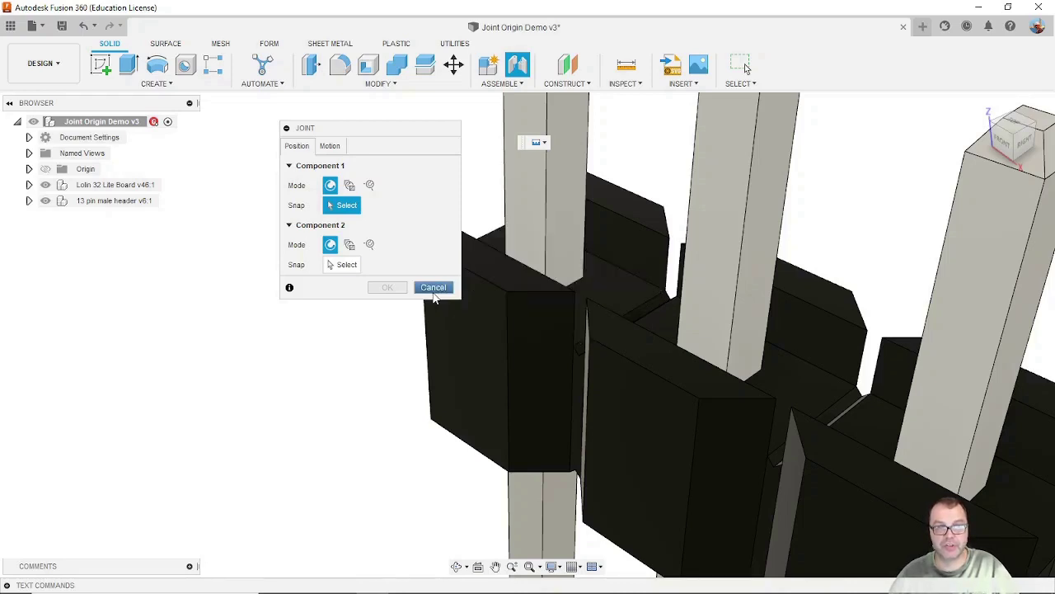
{"action": "left_click", "coordinate": [433, 287]}
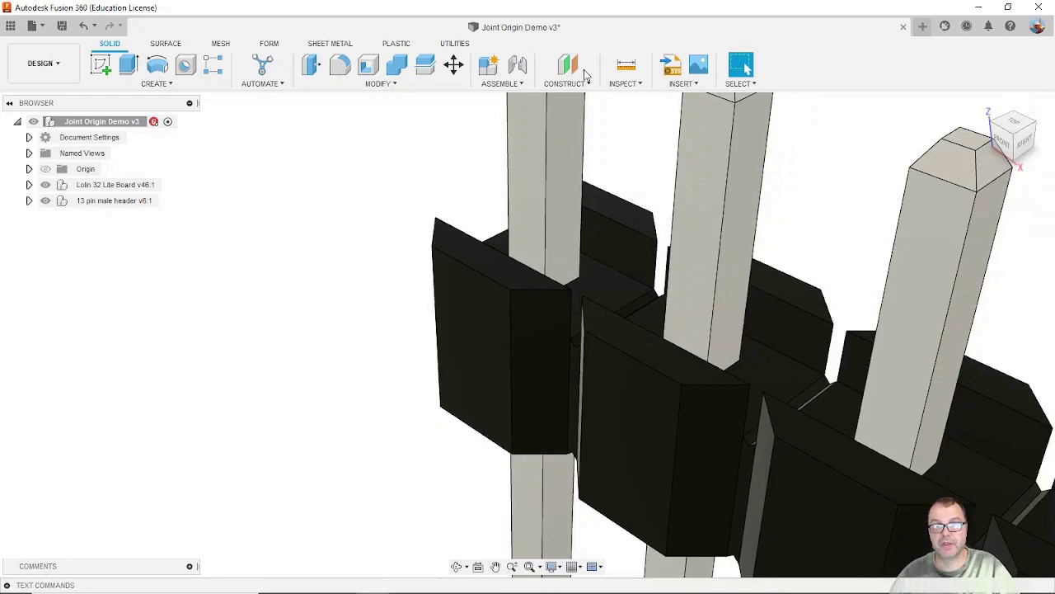
- Cancel a trial Joint Origin and activate the 13 pin male header in the Browser
{"action": "left_click", "coordinate": [526, 85]}
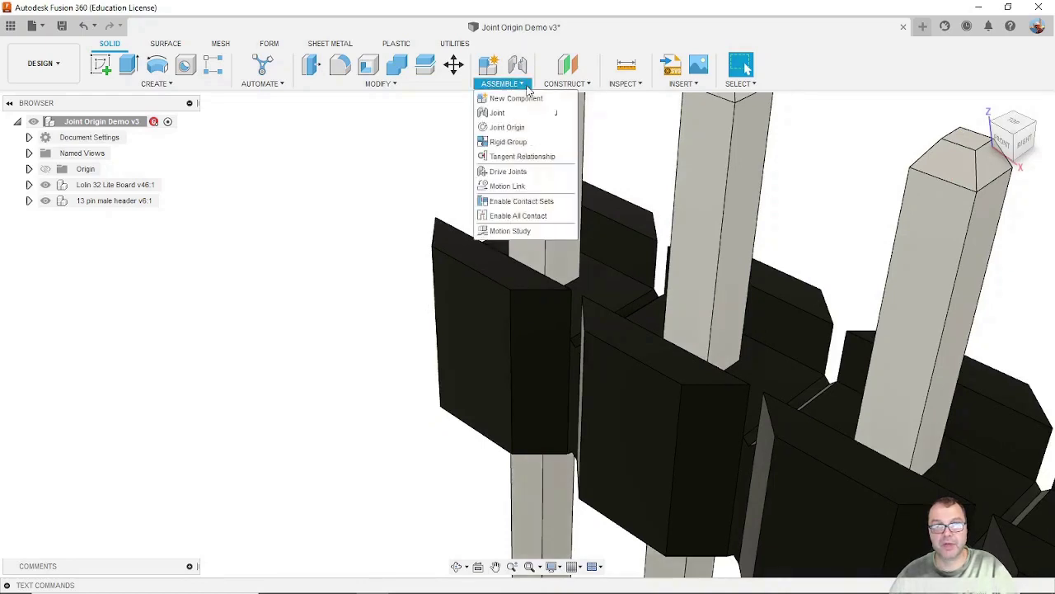
{"action": "left_click", "coordinate": [533, 131]}
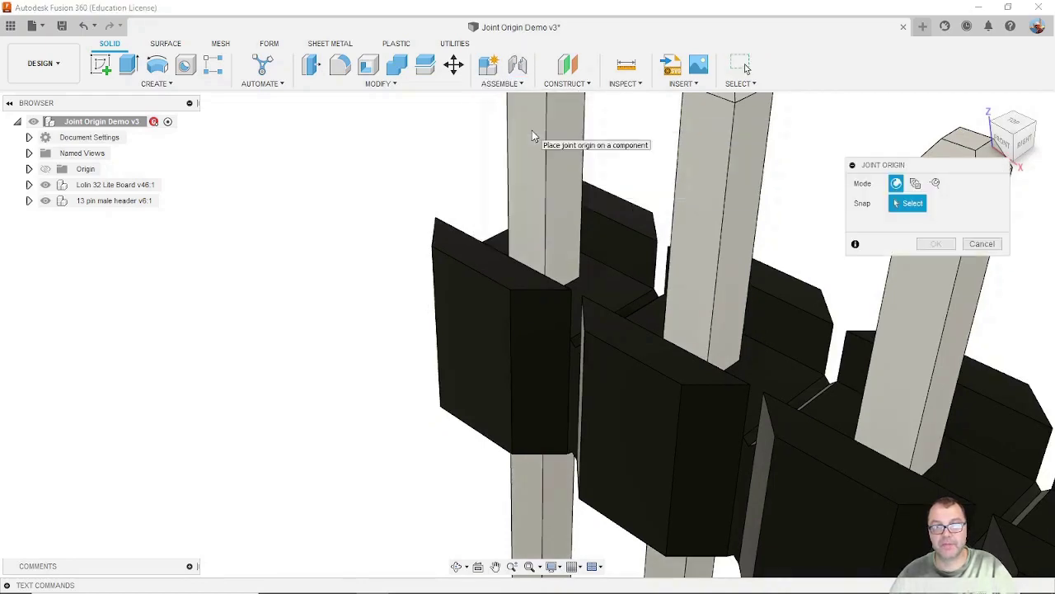
{"action": "left_click", "coordinate": [989, 244]}
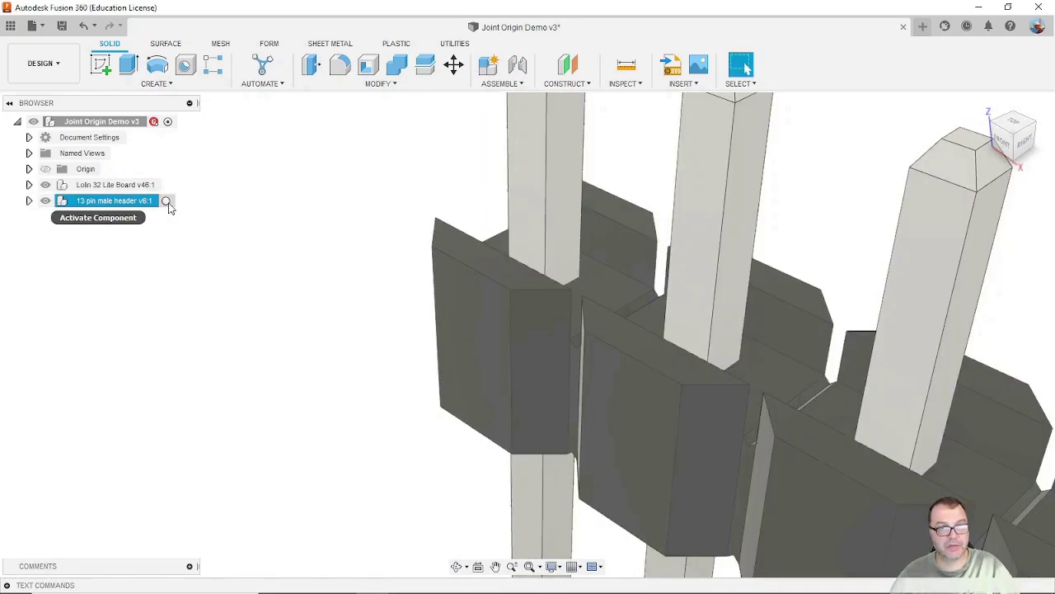
{"action": "left_click", "coordinate": [168, 205]}
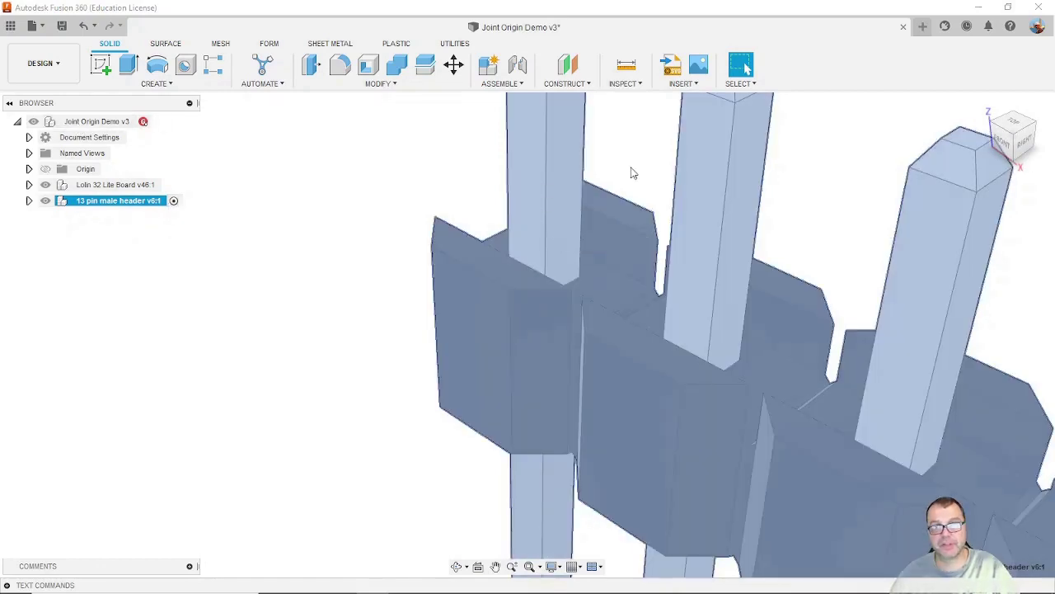
{"action": "left_click", "coordinate": [519, 86]}
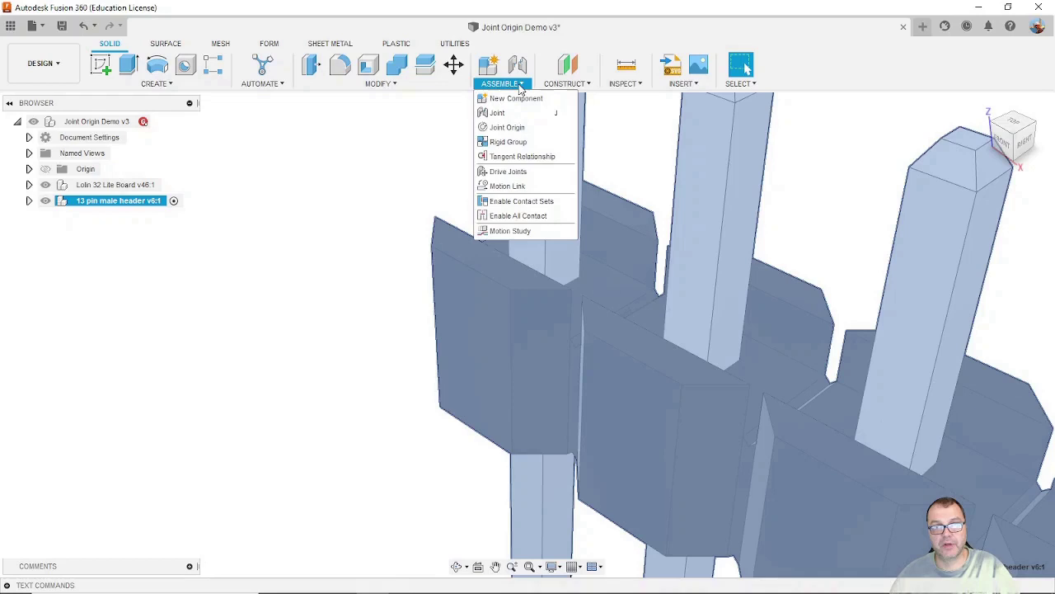
- Place a joint origin at the header's end pin, raised 0.70 mm above the block's top face
{"action": "left_click", "coordinate": [507, 127]}
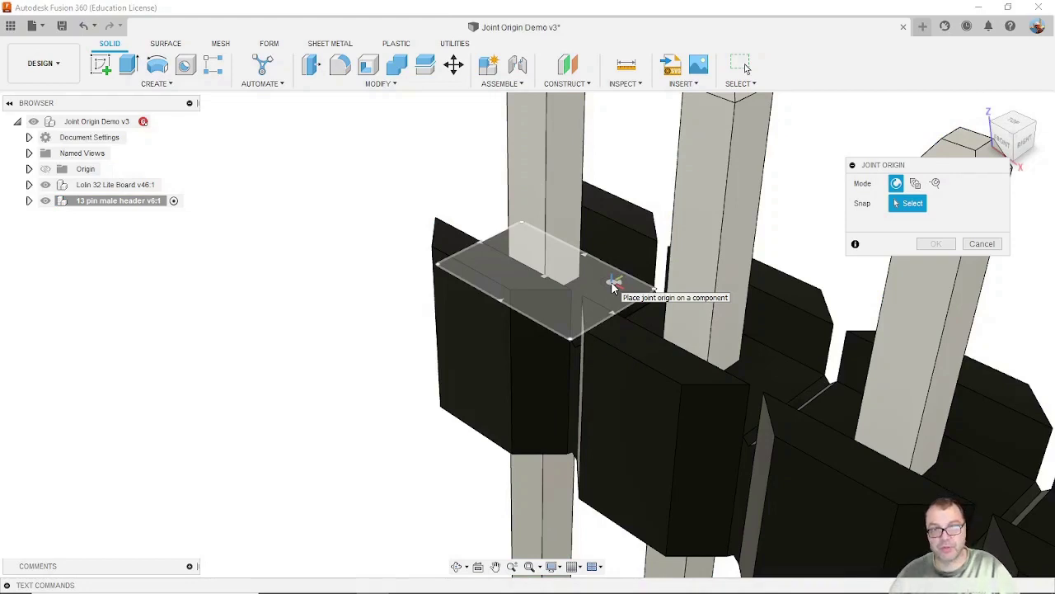
{"action": "left_click", "coordinate": [545, 275]}
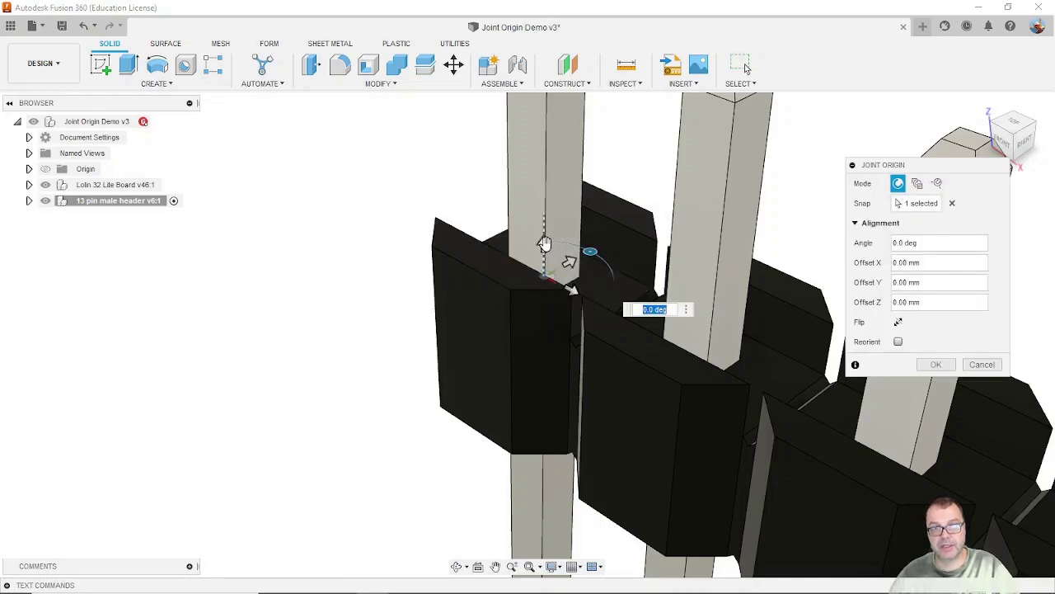
{"action": "left_click_drag", "start_coordinate": [547, 243], "coordinate": [547, 208]}
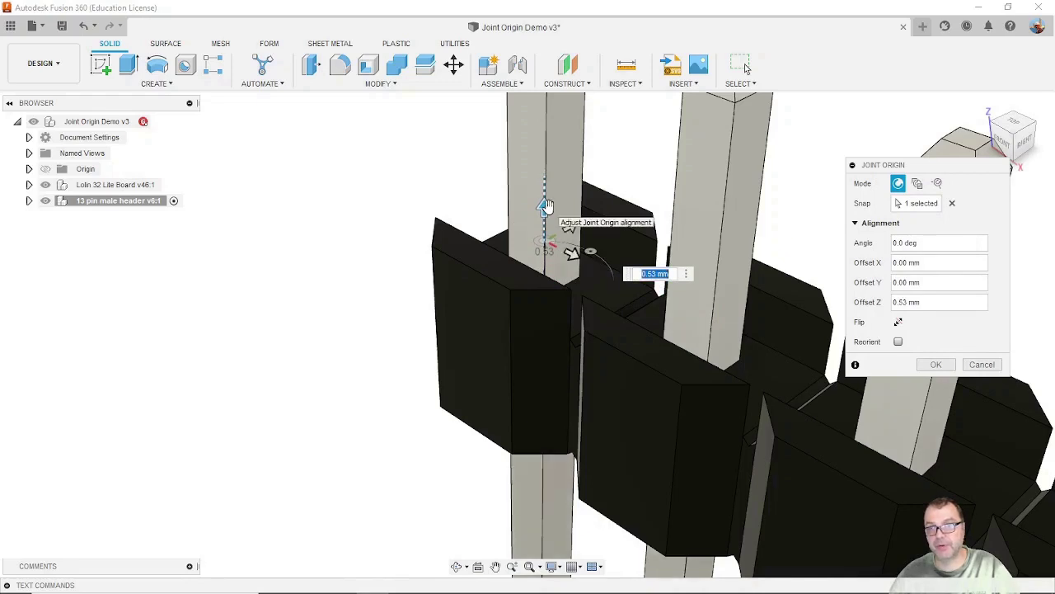
{"action": "left_click", "coordinate": [628, 219]}
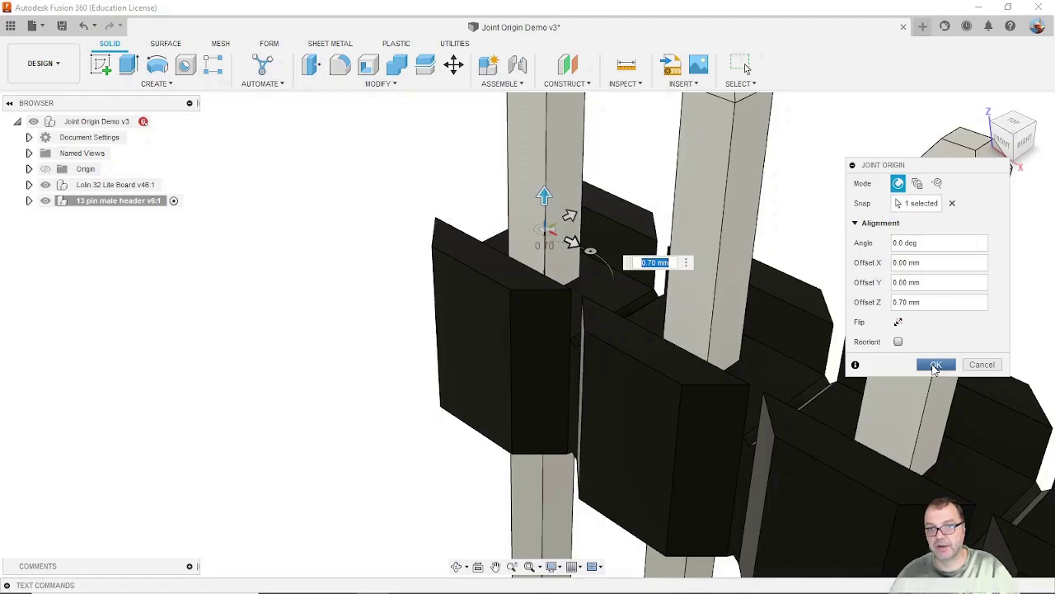
- Confirm the header's new joint origin and zoom back out
{"action": "left_click", "coordinate": [935, 368]}
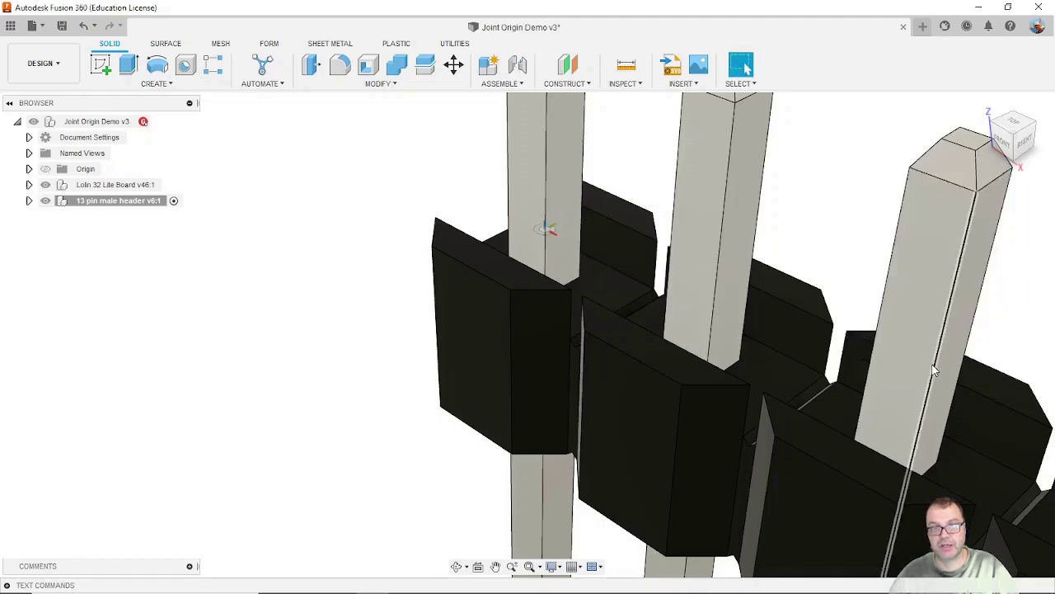
{"action": "scroll", "coordinate": [740, 334], "scroll_direction": "down", "scroll_amount": 3}
{"action": "scroll", "coordinate": [740, 334], "scroll_direction": "down", "scroll_amount": 5}
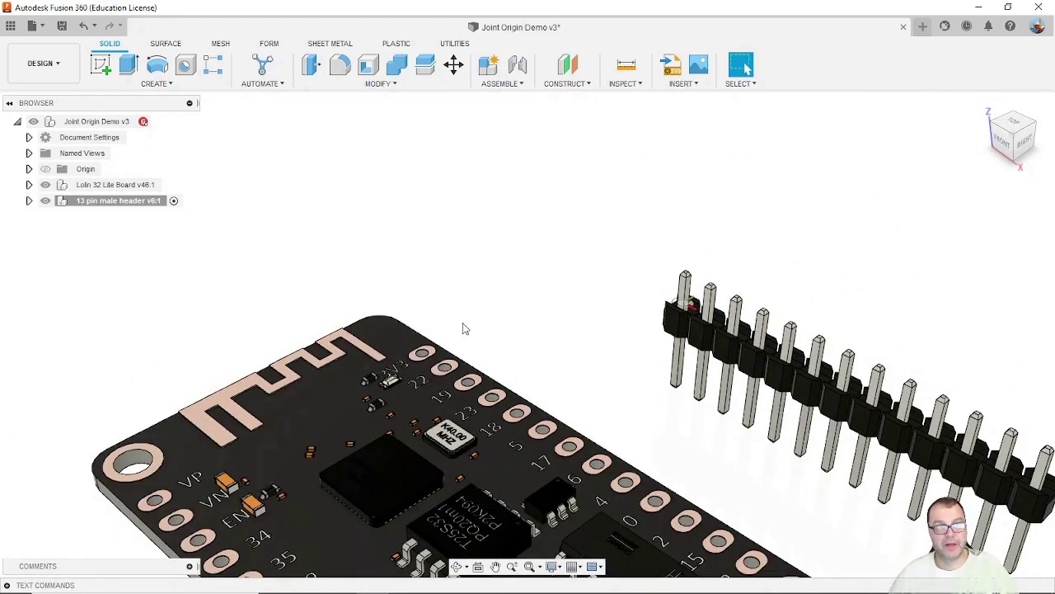
- Start a joint using the header's joint origin as the first connection point
{"action": "left_click", "coordinate": [519, 66]}
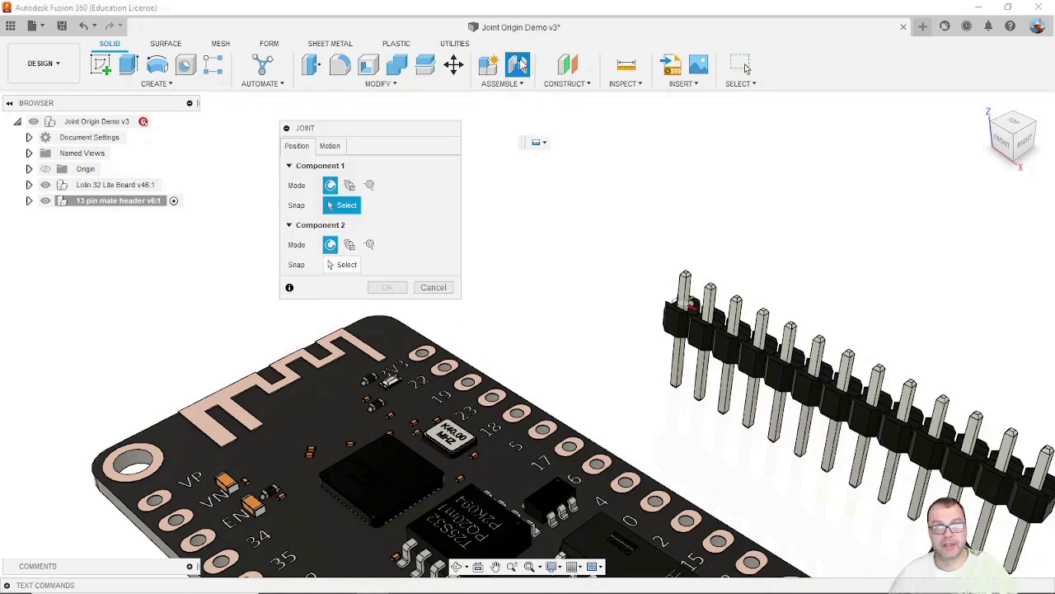
{"action": "scroll", "coordinate": [684, 321], "scroll_direction": "up", "scroll_amount": 3}
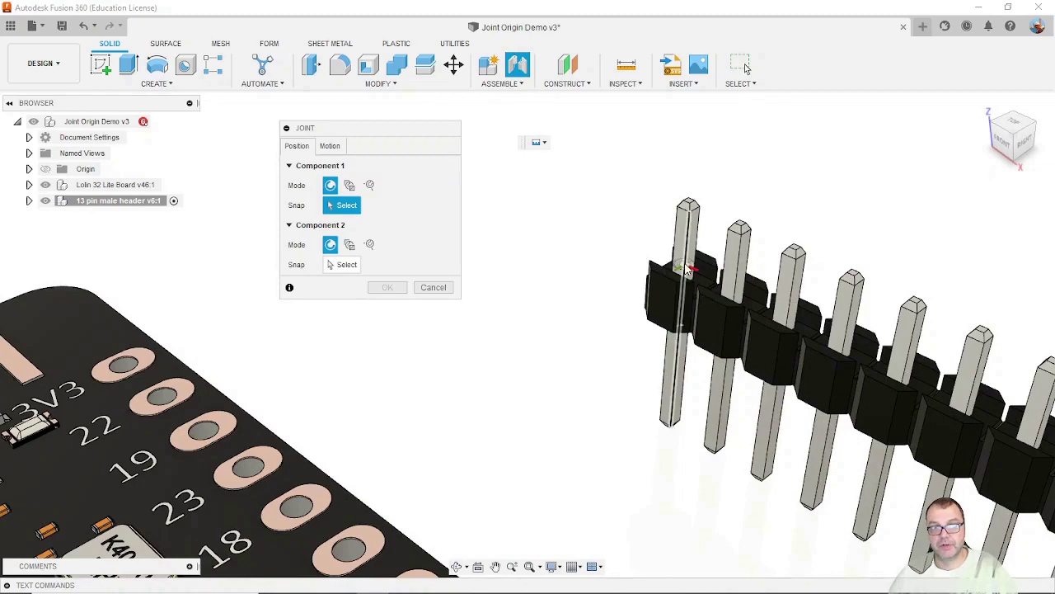
{"action": "scroll", "coordinate": [685, 267], "scroll_direction": "up", "scroll_amount": 2}
{"action": "scroll", "coordinate": [685, 267], "scroll_direction": "up", "scroll_amount": 1}
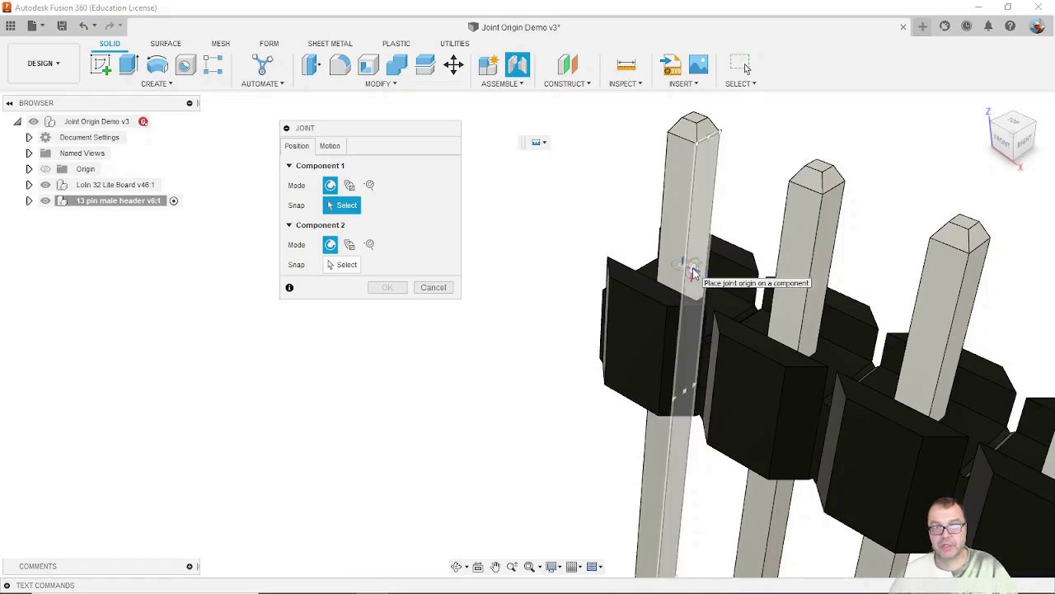
{"action": "left_click", "coordinate": [693, 273]}
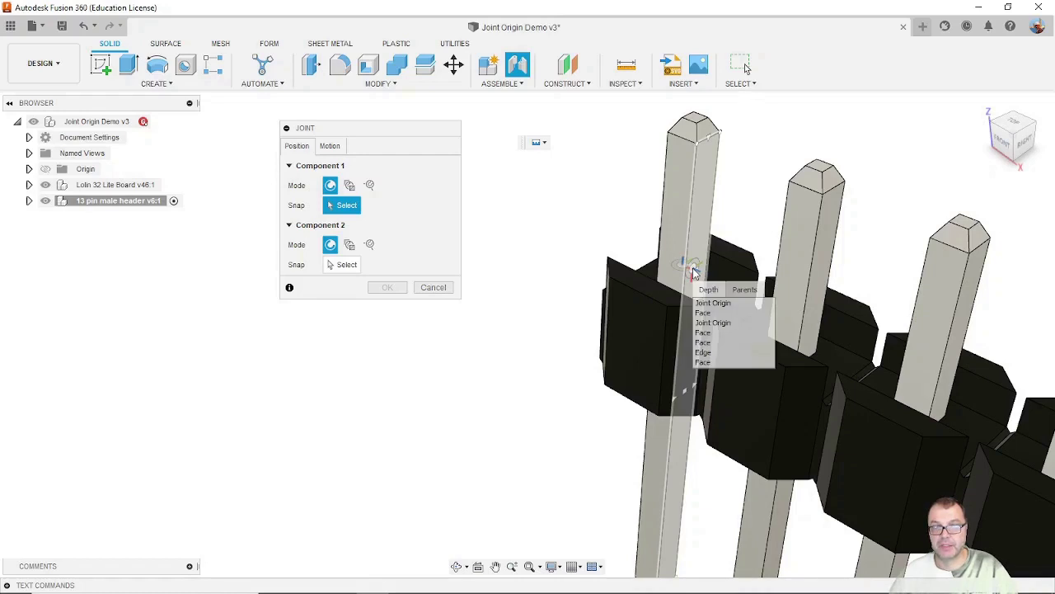
{"action": "left_click", "coordinate": [714, 307]}
- Snap the joint's second point into the pad hole beside 3V3, previewing 90.0 deg rotation
{"action": "middle_click_drag", "start_coordinate": [706, 320], "coordinate": [703, 416]}
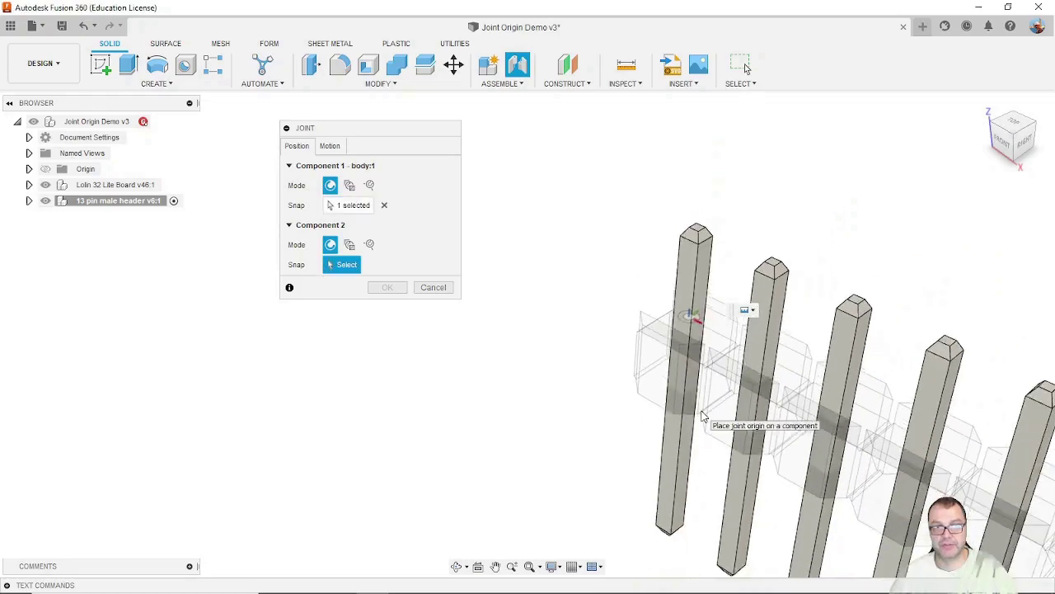
{"action": "scroll", "coordinate": [702, 417], "scroll_direction": "down", "scroll_amount": 8}
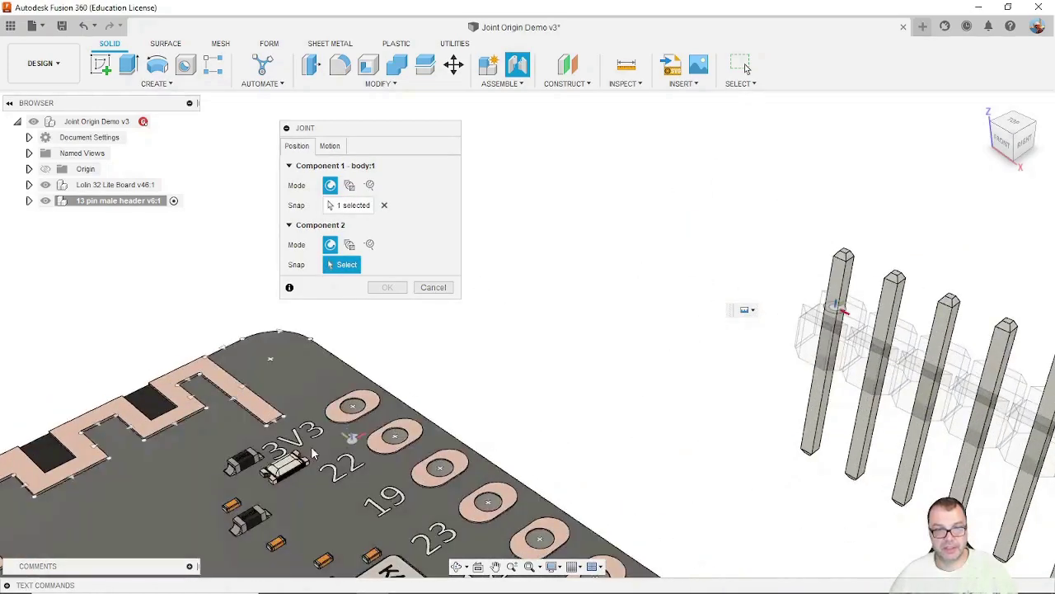
{"action": "scroll", "coordinate": [313, 452], "scroll_direction": "up", "scroll_amount": 4}
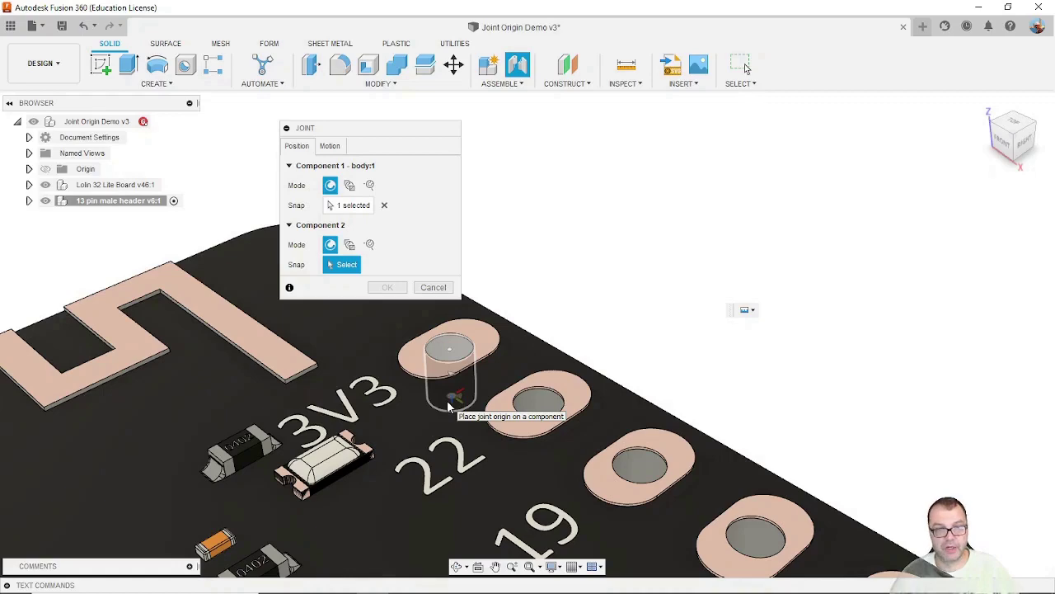
{"action": "left_click", "coordinate": [536, 409]}
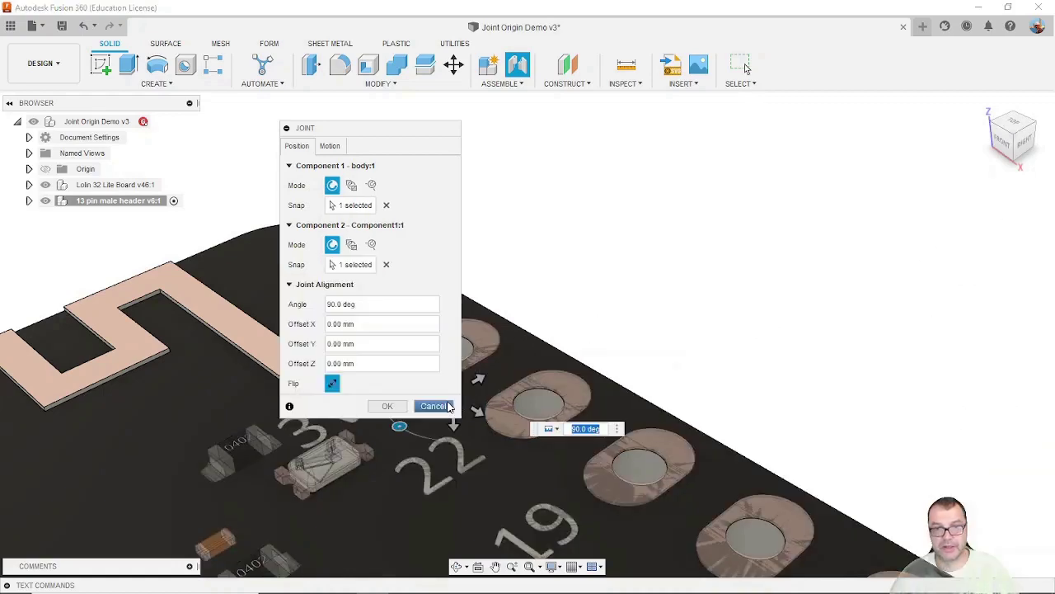
{"action": "left_click", "coordinate": [387, 405]}
{"action": "middle_click_drag", "start_coordinate": [702, 308], "coordinate": [664, 288], "text": "shift"}
{"action": "scroll", "coordinate": [801, 273], "scroll_direction": "down", "scroll_amount": 5}
{"action": "scroll", "coordinate": [907, 300], "scroll_direction": "up", "scroll_amount": 5}
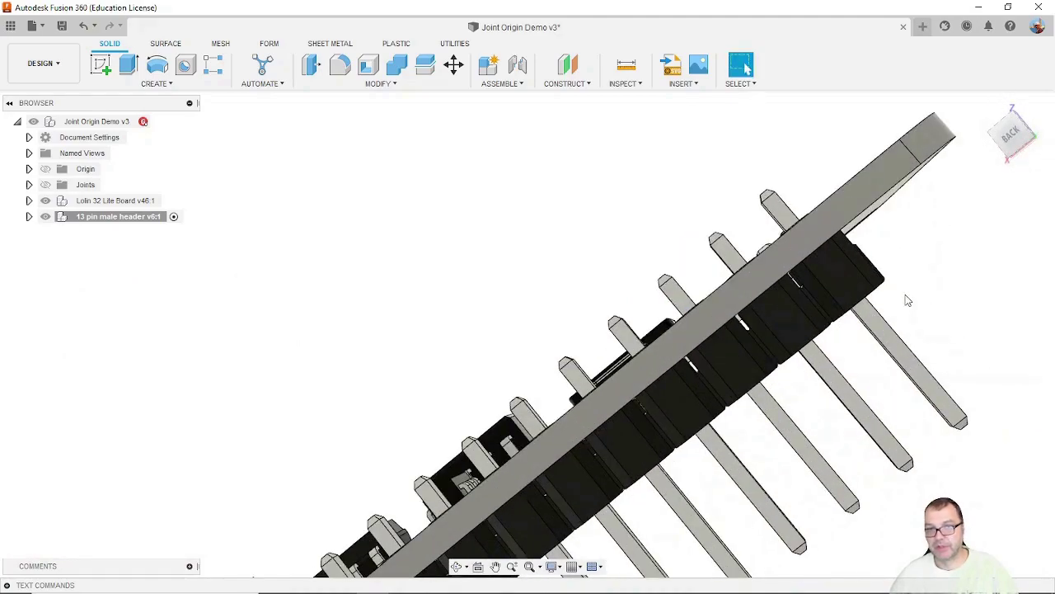
{"action": "middle_click_drag", "start_coordinate": [907, 300], "coordinate": [885, 229], "text": "shift"}
{"action": "scroll", "coordinate": [888, 230], "scroll_direction": "up", "scroll_amount": 5}
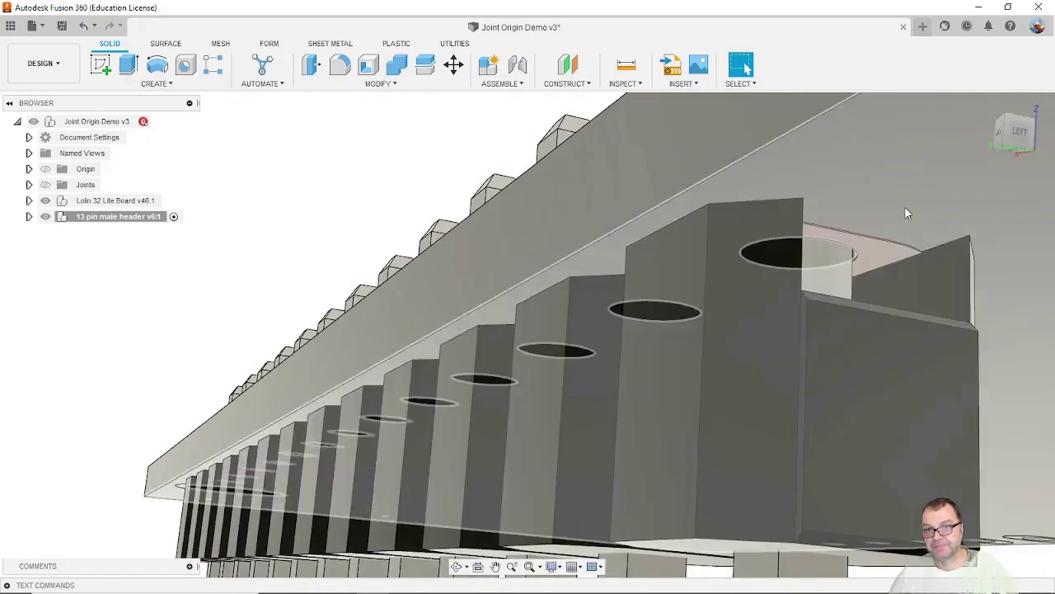
{"action": "scroll", "coordinate": [907, 213], "scroll_direction": "up", "scroll_amount": 5}
{"action": "scroll", "coordinate": [830, 322], "scroll_direction": "down", "scroll_amount": 8}
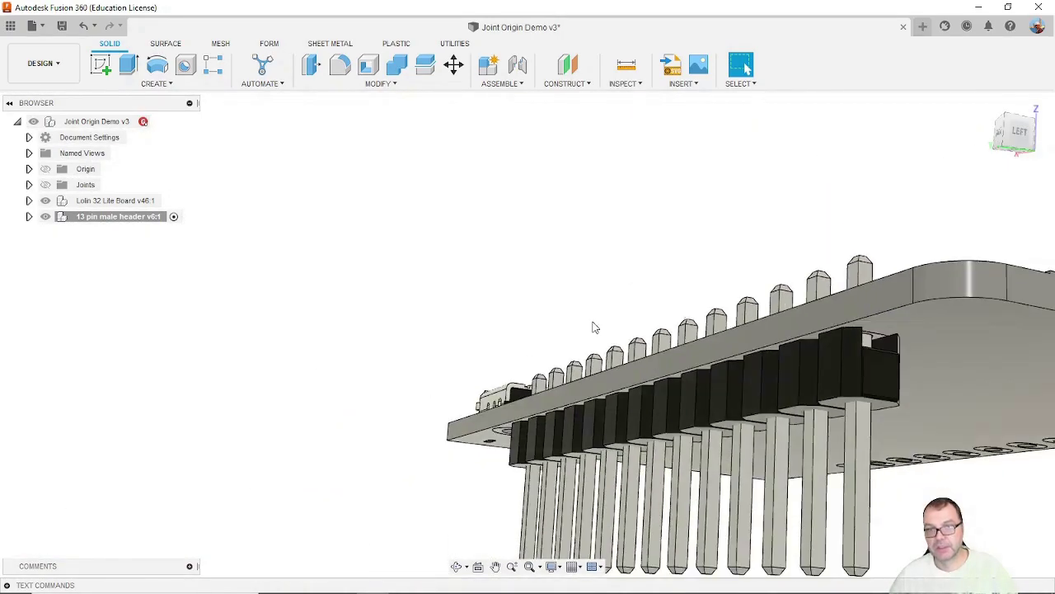
{"action": "middle_click_drag", "start_coordinate": [454, 278], "coordinate": [701, 247], "text": "shift"}
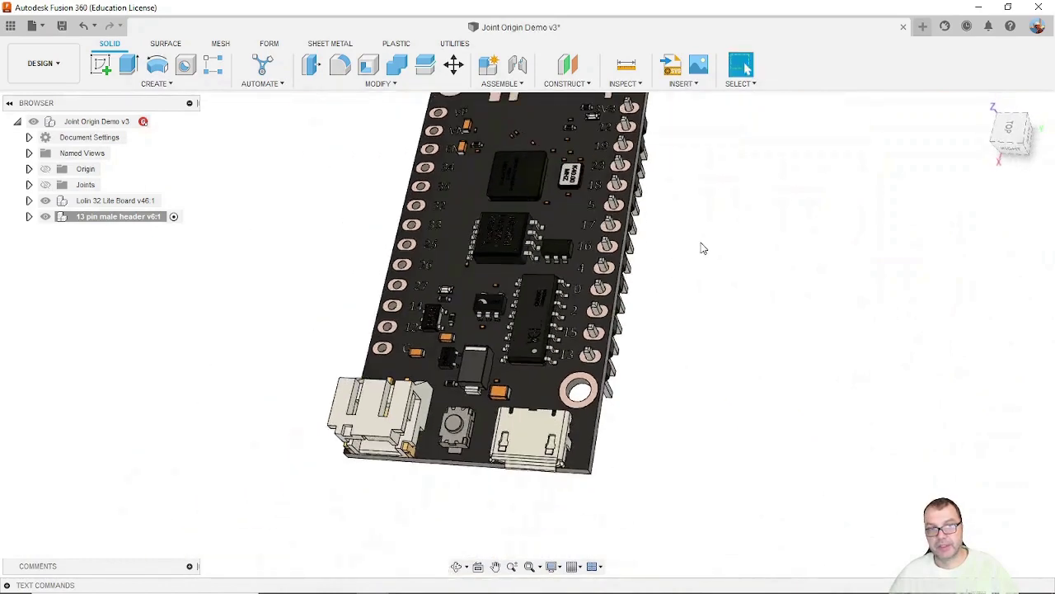
{"action": "scroll", "coordinate": [742, 280], "scroll_direction": "down", "scroll_amount": 5}
{"action": "middle_click_drag", "start_coordinate": [560, 346], "coordinate": [715, 223], "text": "shift"}
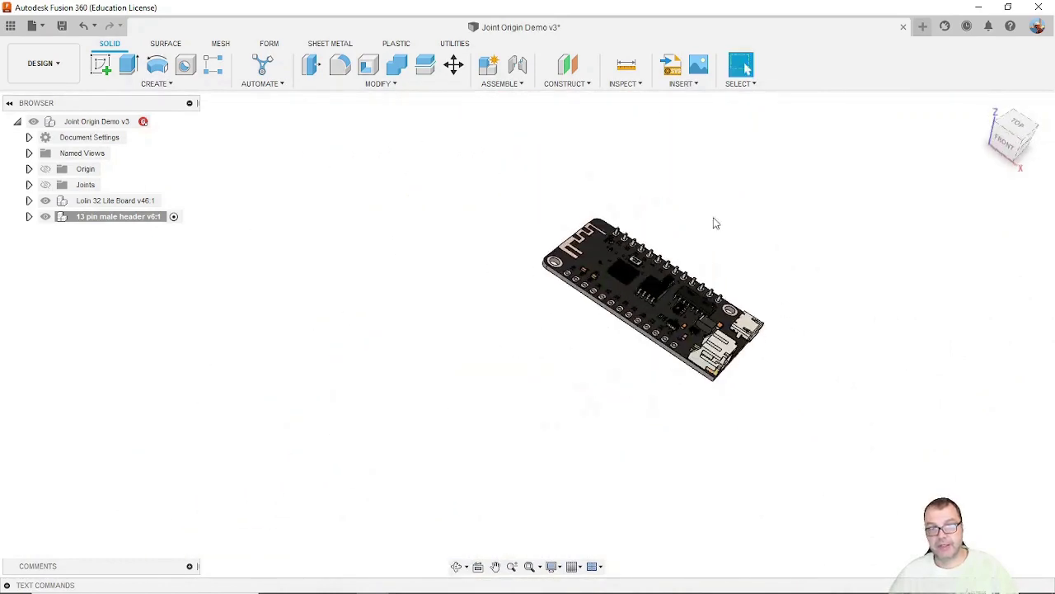
{"action": "scroll", "coordinate": [716, 224], "scroll_direction": "up", "scroll_amount": 5}
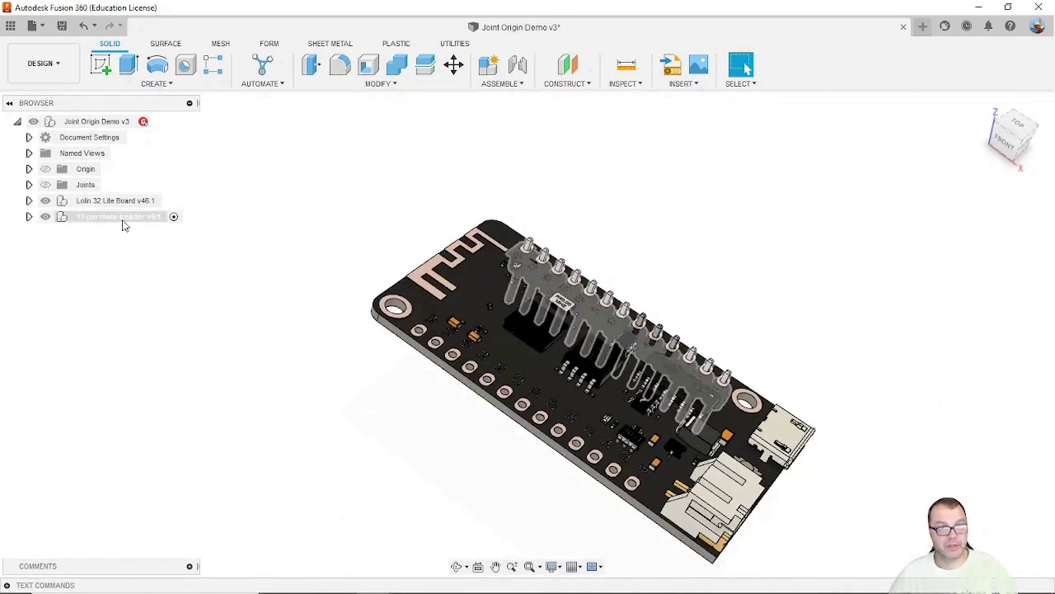
{"action": "right_click", "coordinate": [122, 222]}
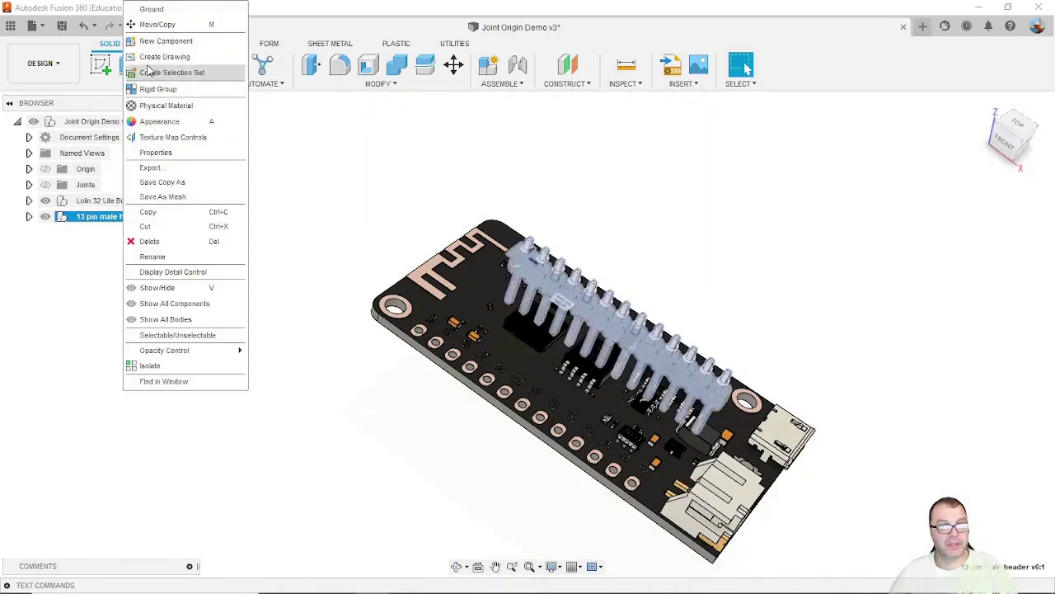
{"action": "left_click", "coordinate": [152, 24]}
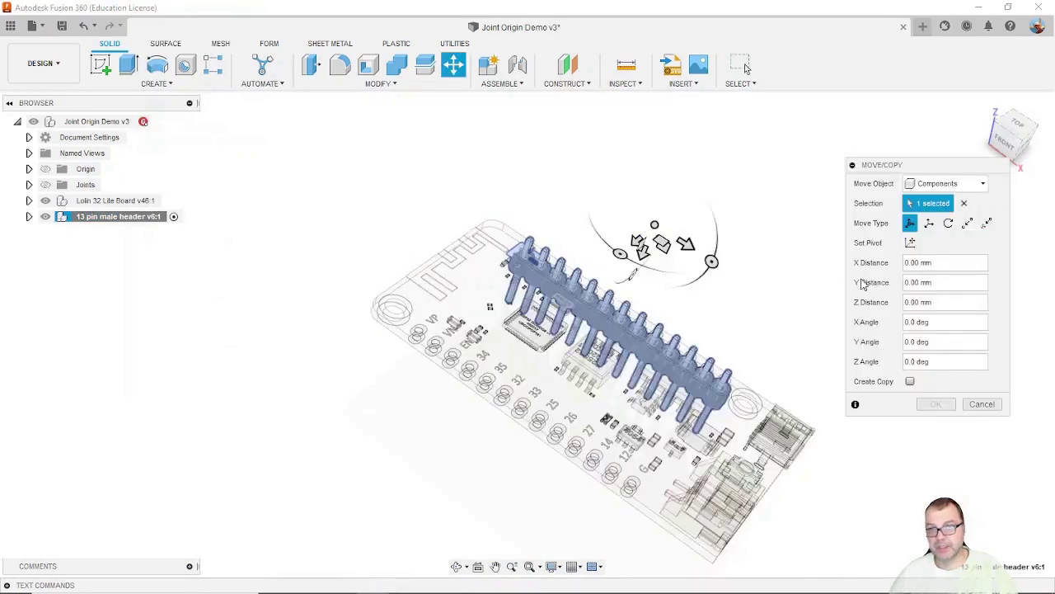
{"action": "left_click", "coordinate": [910, 381]}
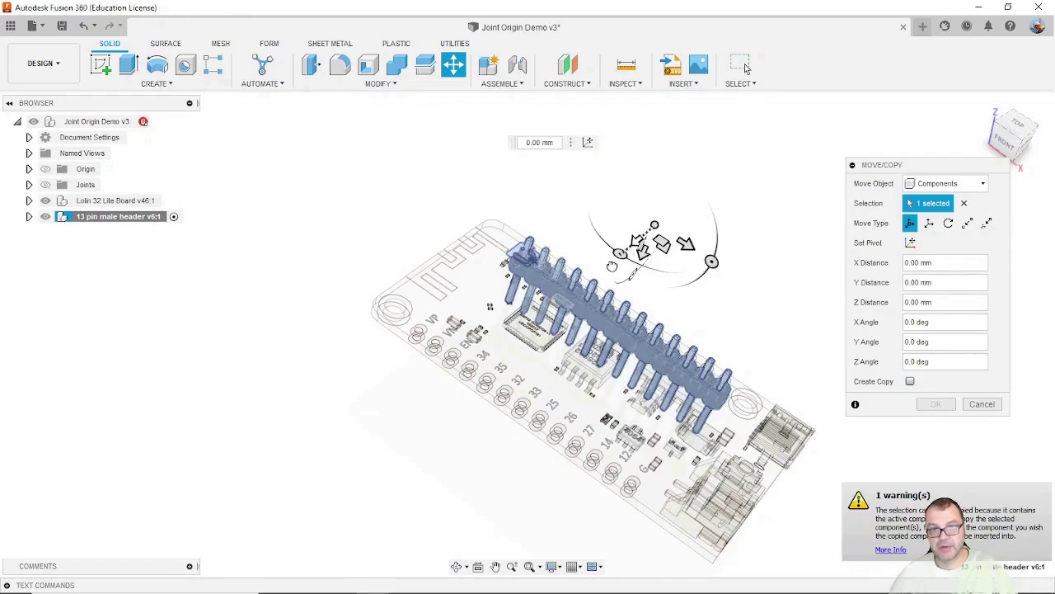
{"action": "scroll", "coordinate": [500, 363], "scroll_direction": "up", "scroll_amount": 2}
{"action": "type", "text": "-7"}
{"action": "scroll", "coordinate": [582, 318], "scroll_direction": "down", "scroll_amount": 2}
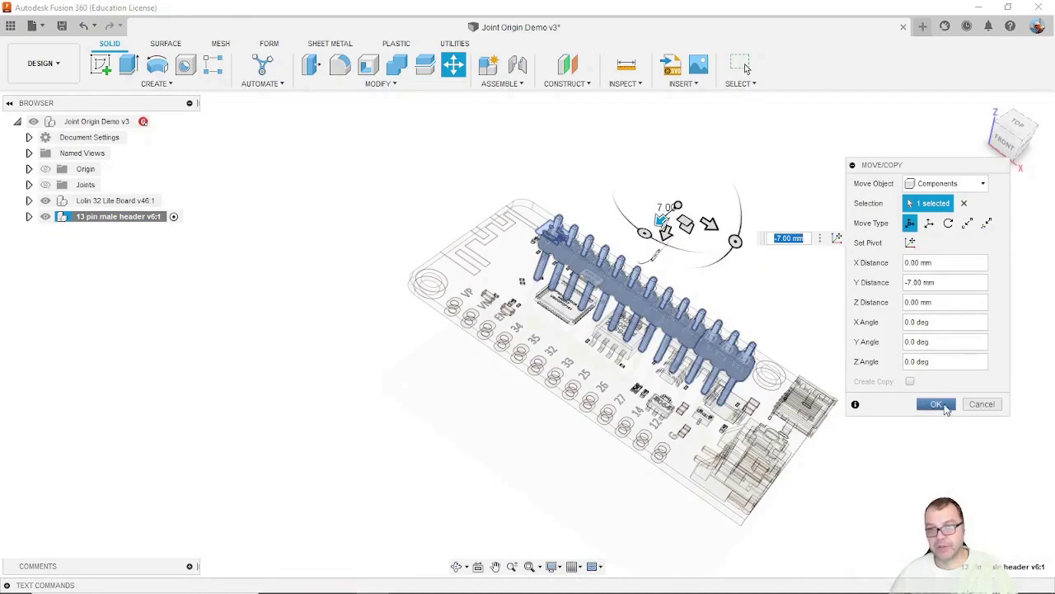
{"action": "left_click", "coordinate": [986, 405]}
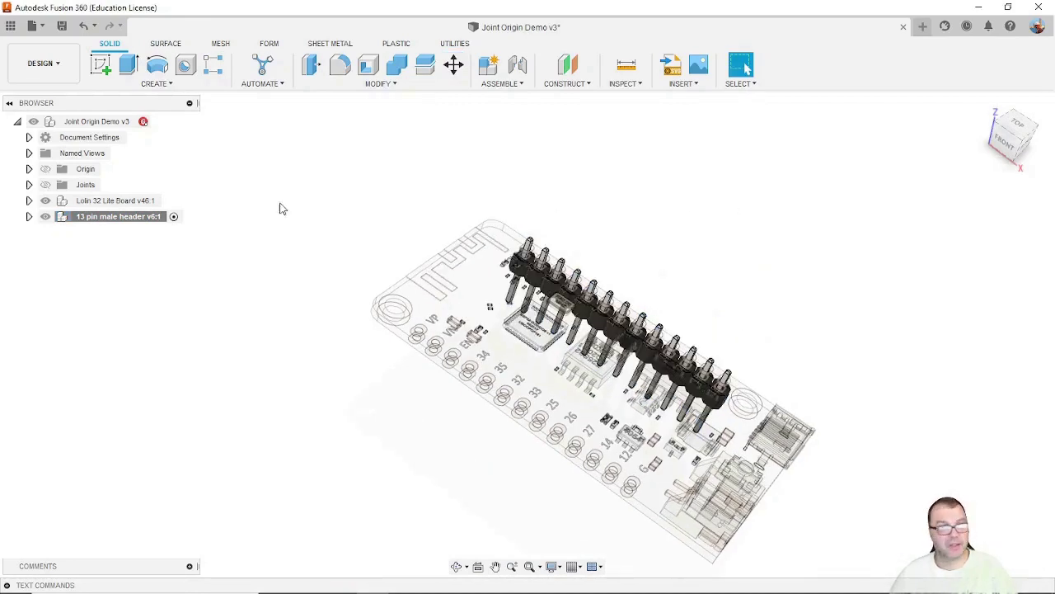
- Ground the Lolin 32 Lite Board, then try Move/Copy with Create Copy on the header
{"action": "right_click", "coordinate": [97, 204]}
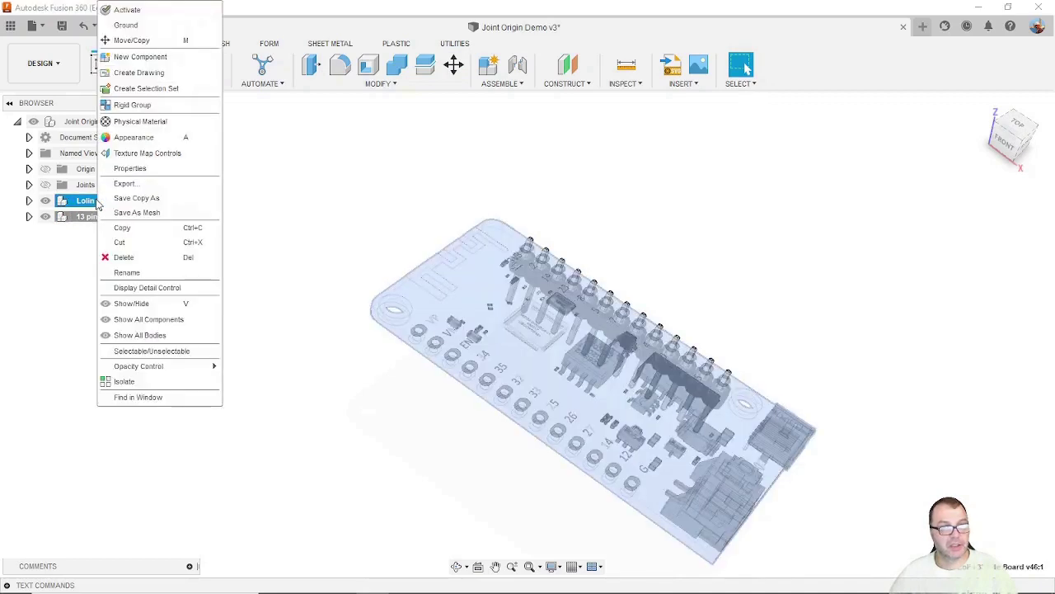
{"action": "left_click", "coordinate": [127, 26]}
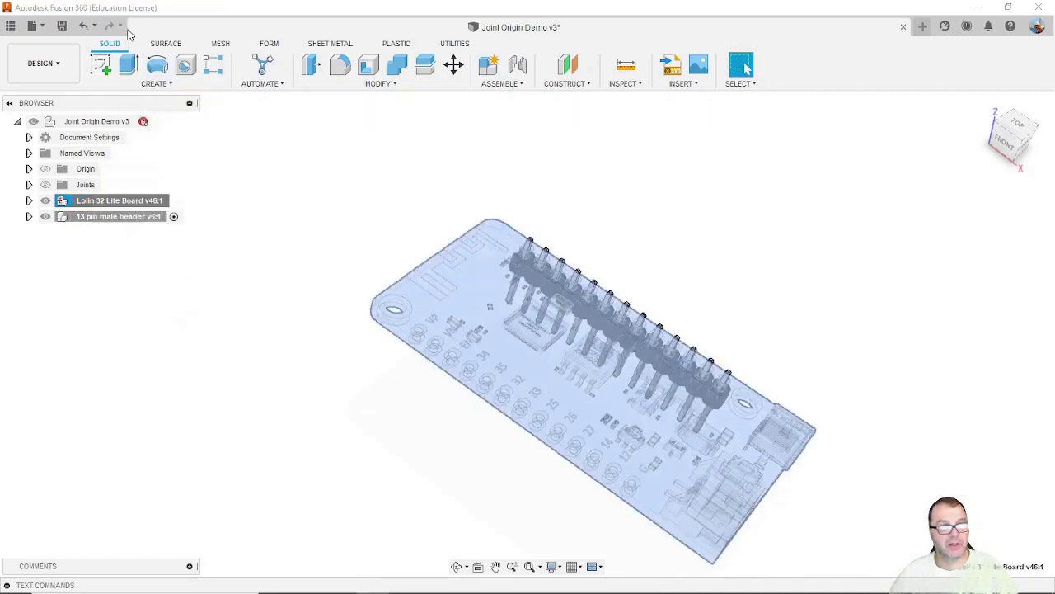
{"action": "right_click", "coordinate": [139, 219]}
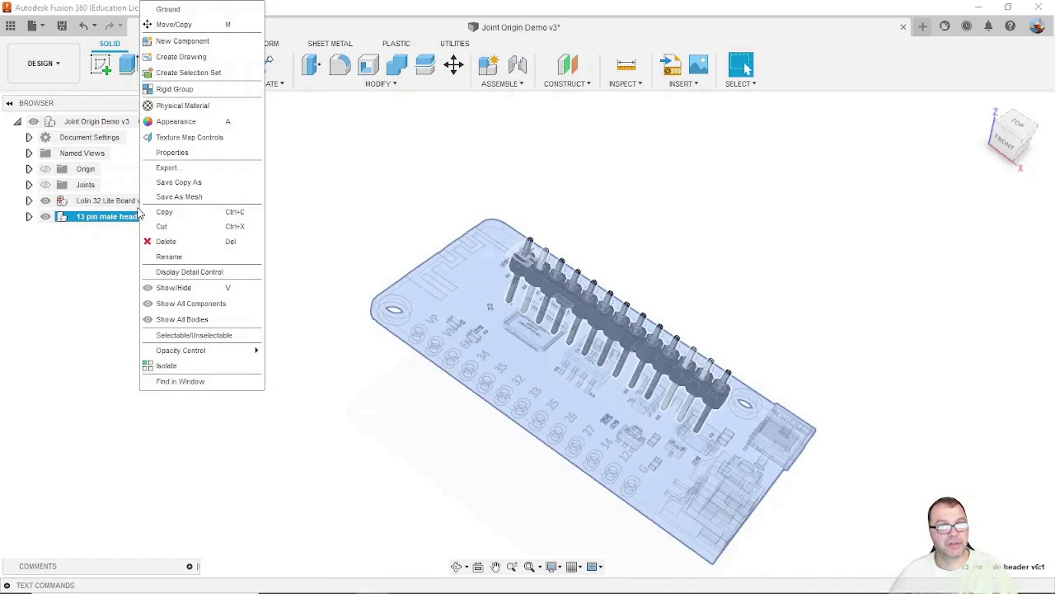
{"action": "left_click", "coordinate": [187, 25]}
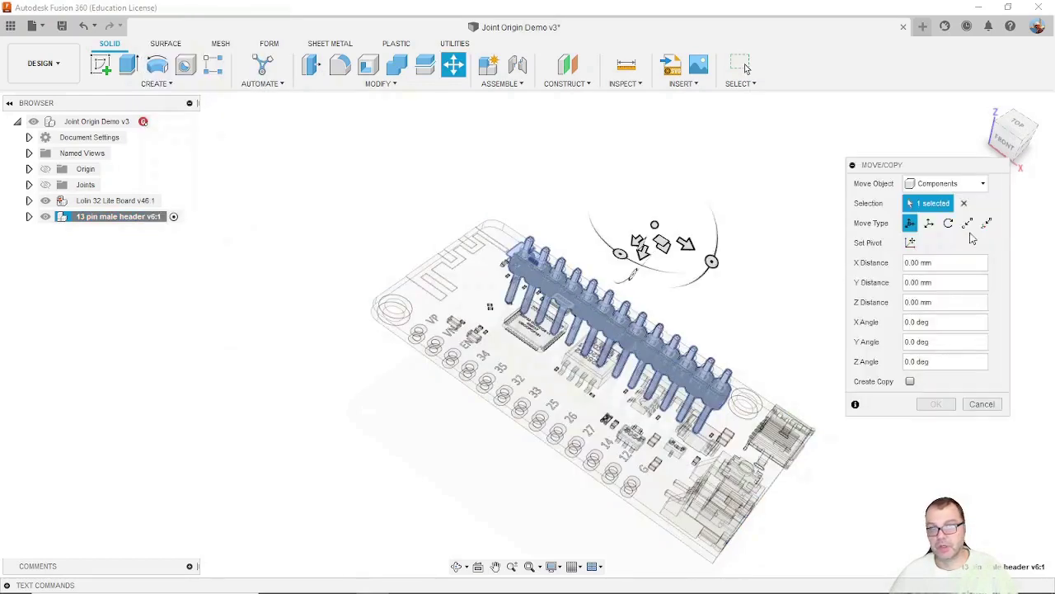
{"action": "left_click", "coordinate": [910, 381]}
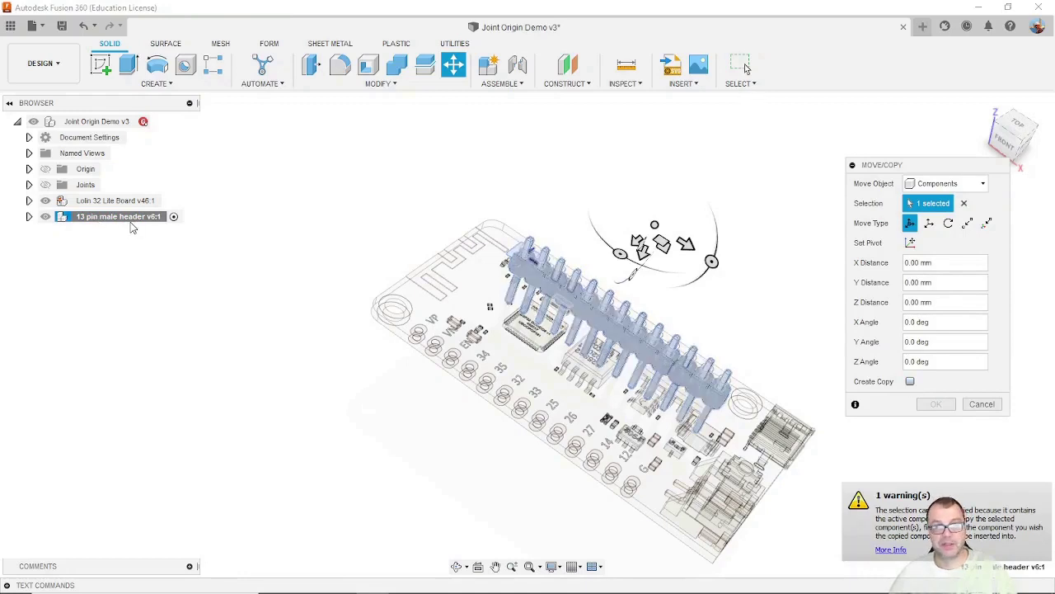
- Activate the root component and copy the header, offset 29 mm along Y beside the board
{"action": "left_click", "coordinate": [981, 404]}
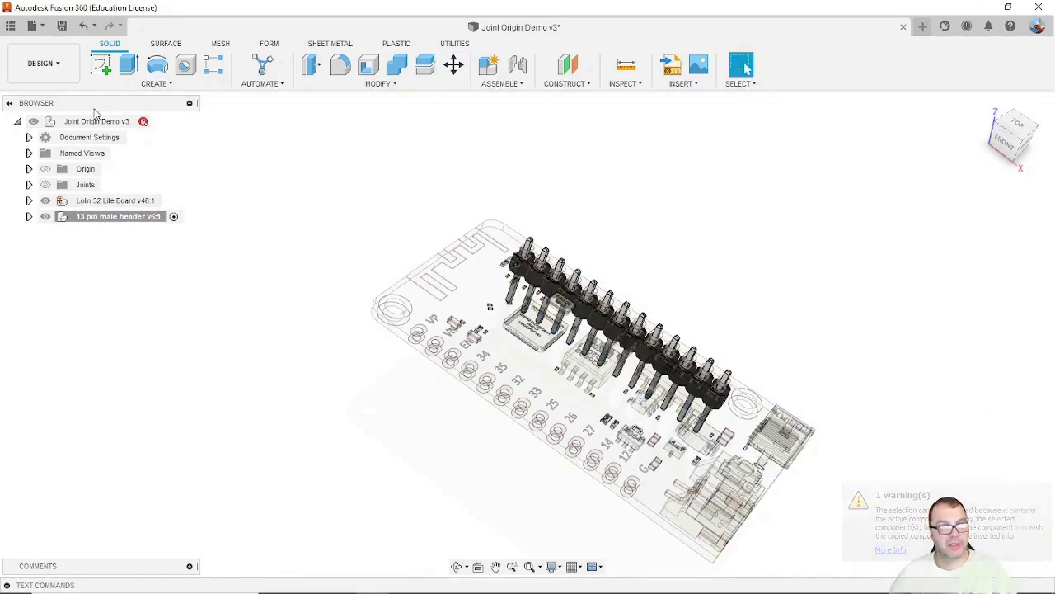
{"action": "left_click", "coordinate": [157, 122]}
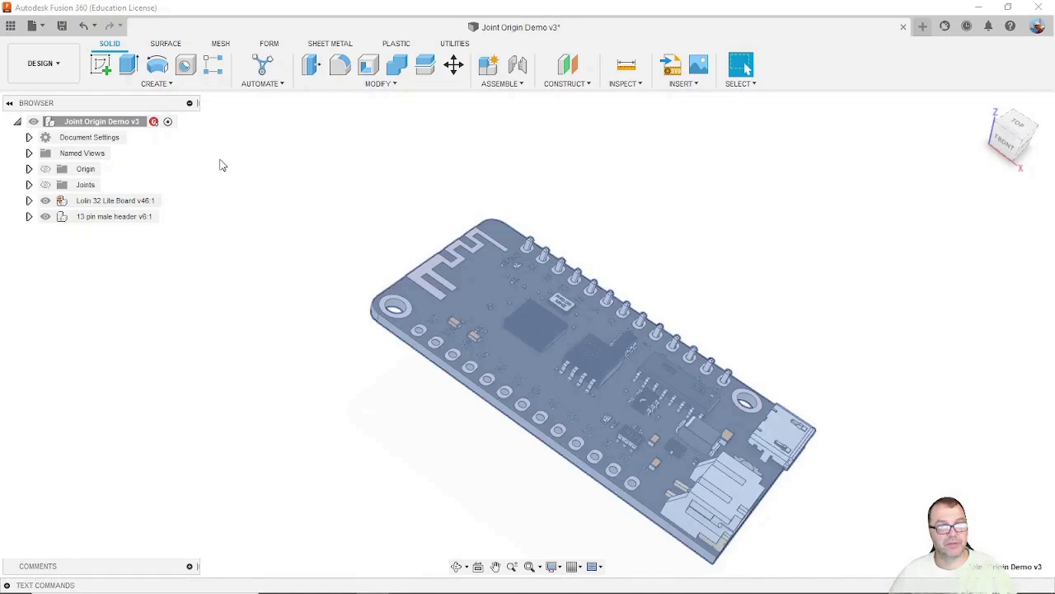
{"action": "right_click", "coordinate": [97, 221]}
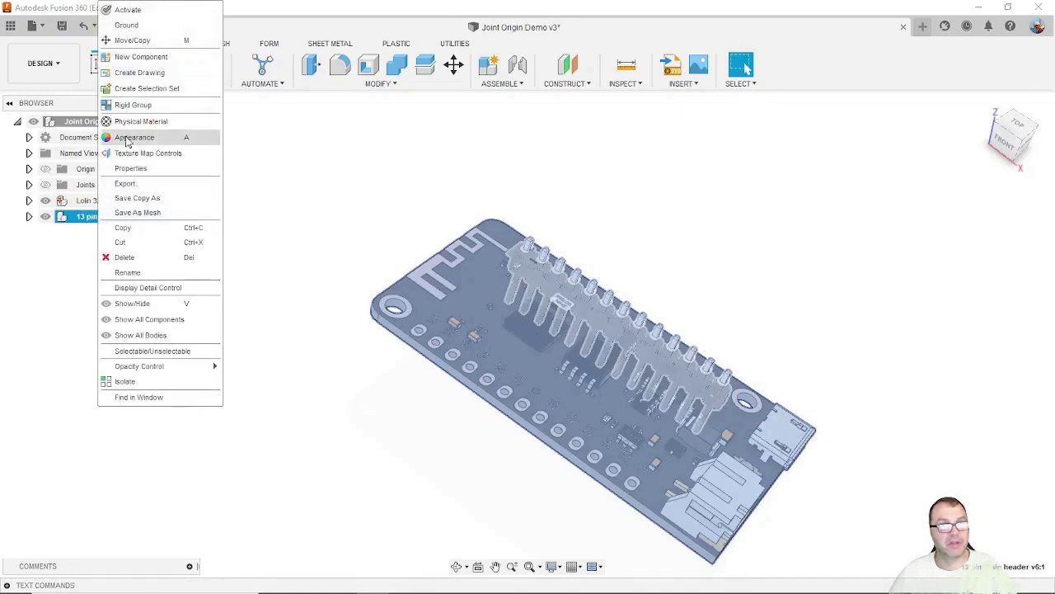
{"action": "left_click", "coordinate": [130, 41]}
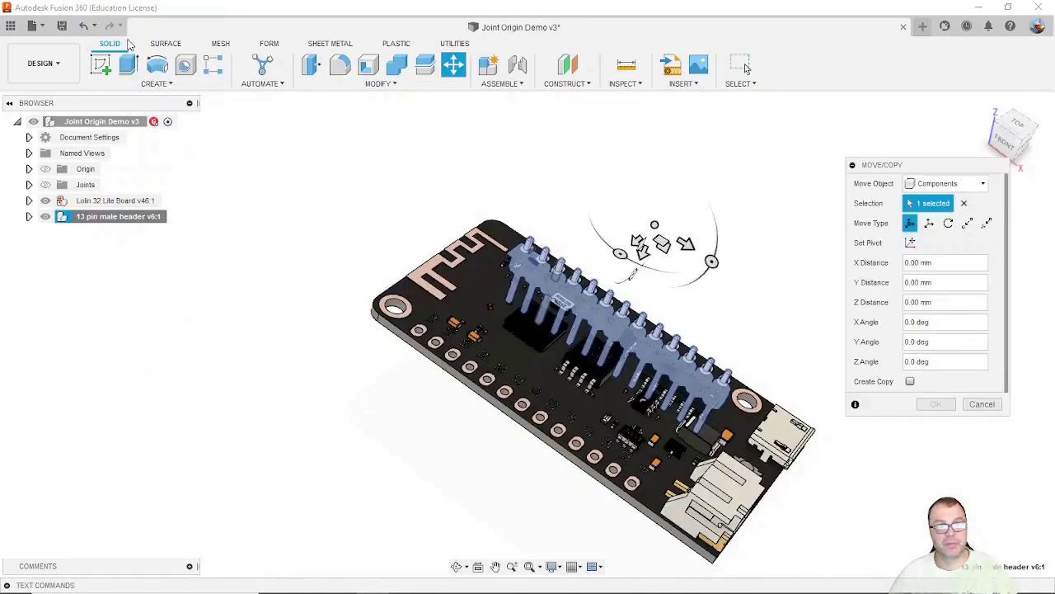
{"action": "left_click", "coordinate": [911, 383]}
{"action": "left_click_drag", "start_coordinate": [681, 241], "coordinate": [519, 360]}
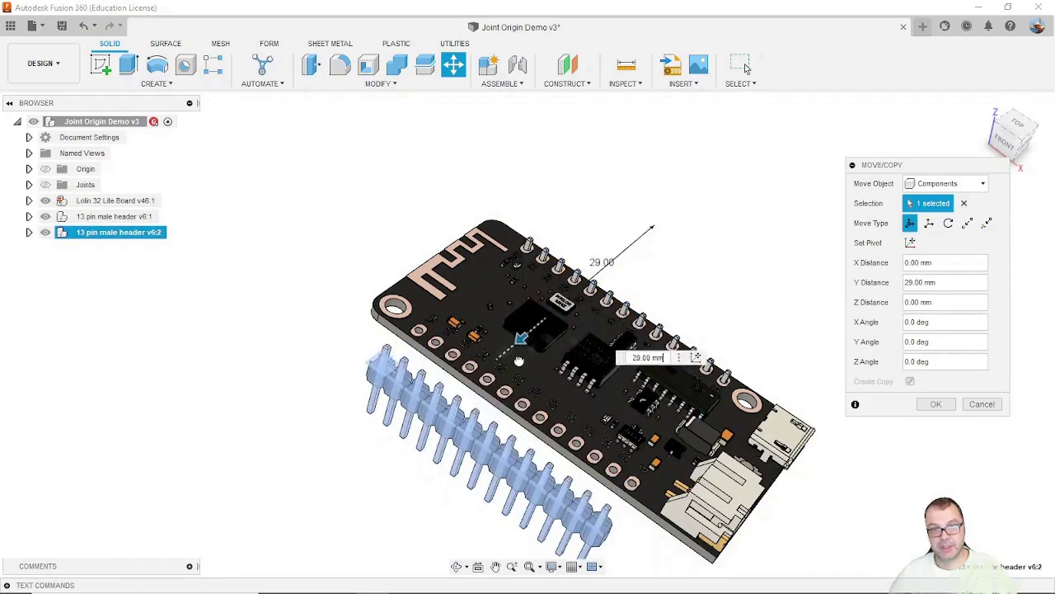
{"action": "left_click", "coordinate": [923, 409]}
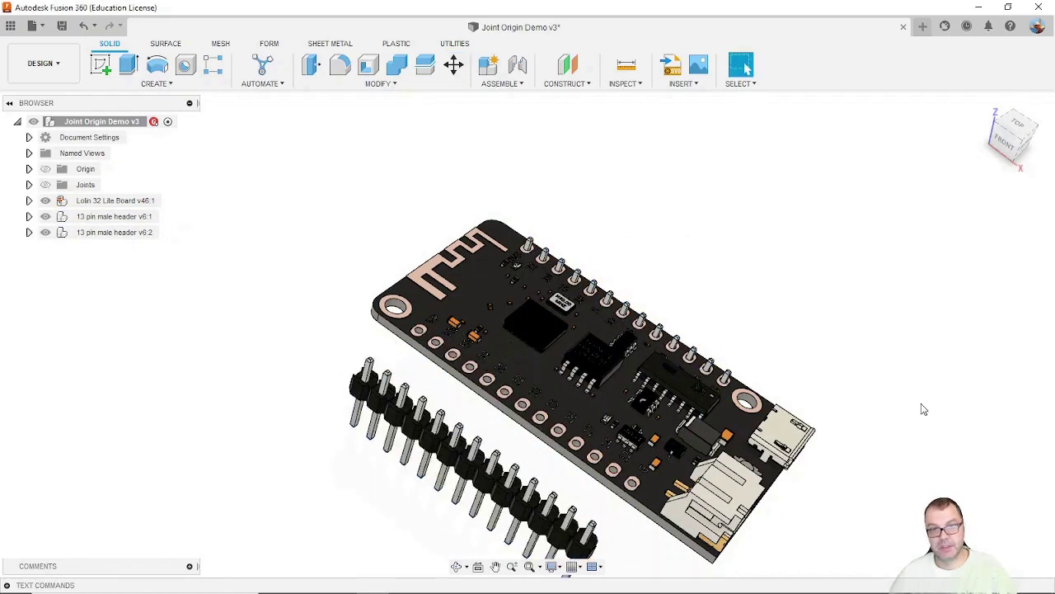
- Orbit and zoom to look down on the board and the copied header
{"action": "scroll", "coordinate": [796, 346], "scroll_direction": "down", "scroll_amount": 3}
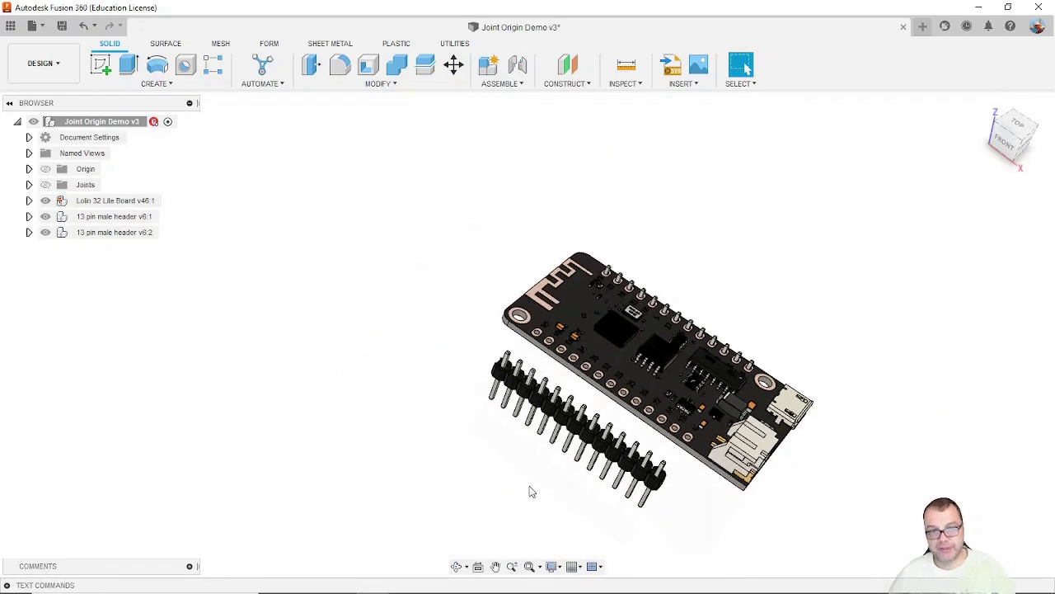
{"action": "middle_click_drag", "start_coordinate": [530, 490], "coordinate": [522, 454], "text": "shift"}
{"action": "scroll", "coordinate": [516, 446], "scroll_direction": "up", "scroll_amount": 3}
{"action": "middle_click_drag", "start_coordinate": [469, 334], "coordinate": [437, 365], "text": "shift"}
{"action": "scroll", "coordinate": [462, 345], "scroll_direction": "up", "scroll_amount": 3}
{"action": "scroll", "coordinate": [462, 345], "scroll_direction": "up", "scroll_amount": 2}
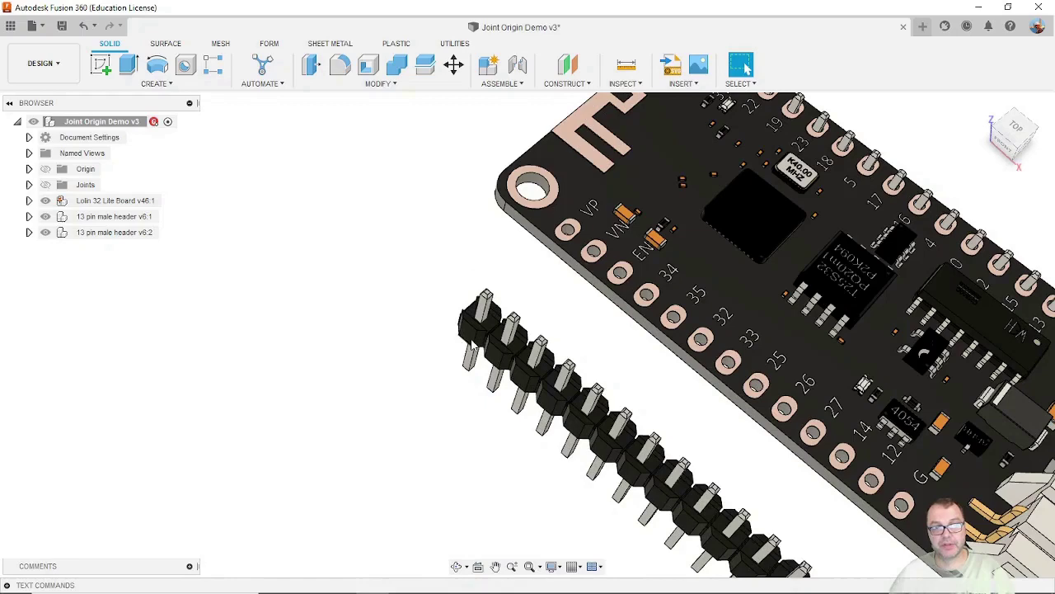
{"action": "scroll", "coordinate": [597, 302], "scroll_direction": "down", "scroll_amount": 5}
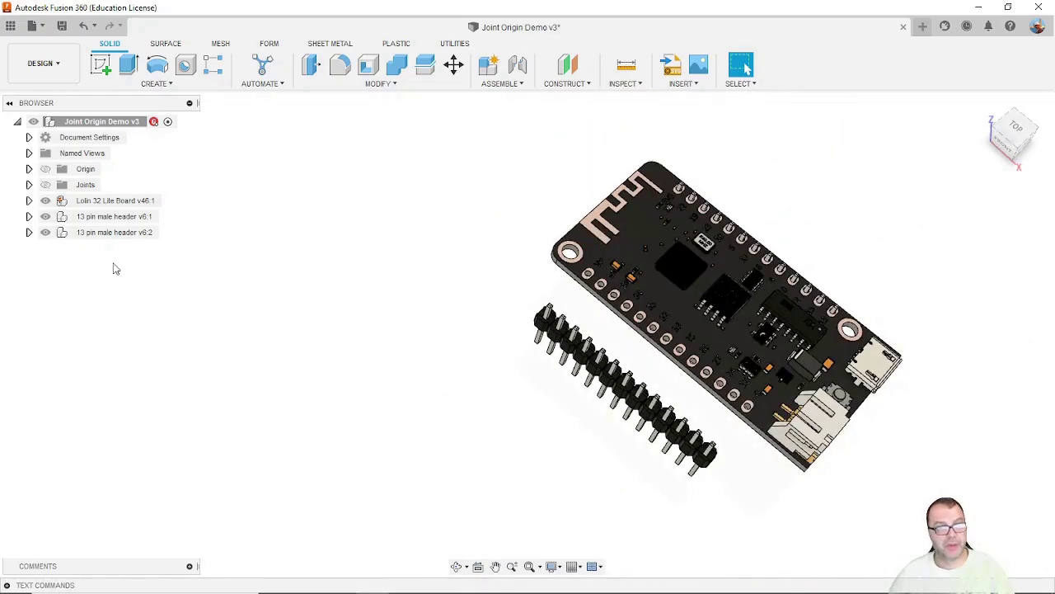
- Select the copied header v6:2's end pin and expand body:1 to reveal Joint Origin1
{"action": "left_click", "coordinate": [29, 233]}
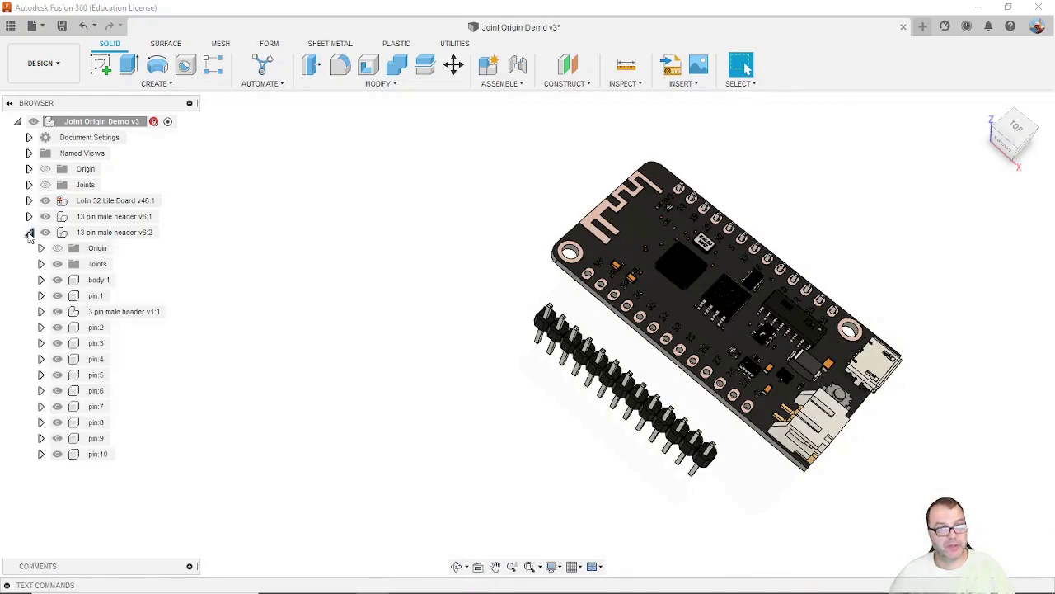
{"action": "scroll", "coordinate": [581, 342], "scroll_direction": "up", "scroll_amount": 5}
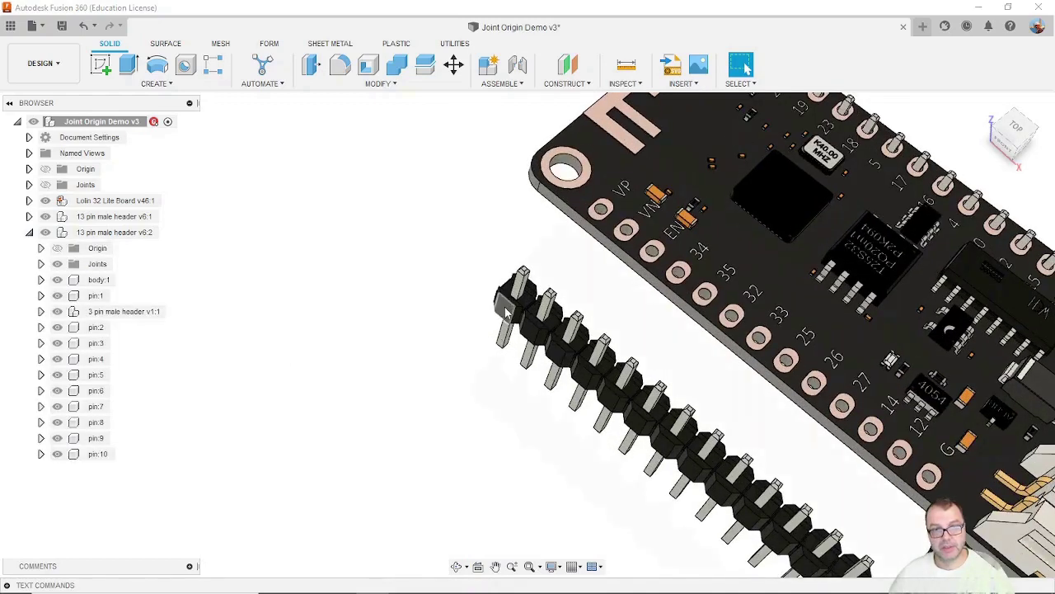
{"action": "left_click", "coordinate": [506, 311]}
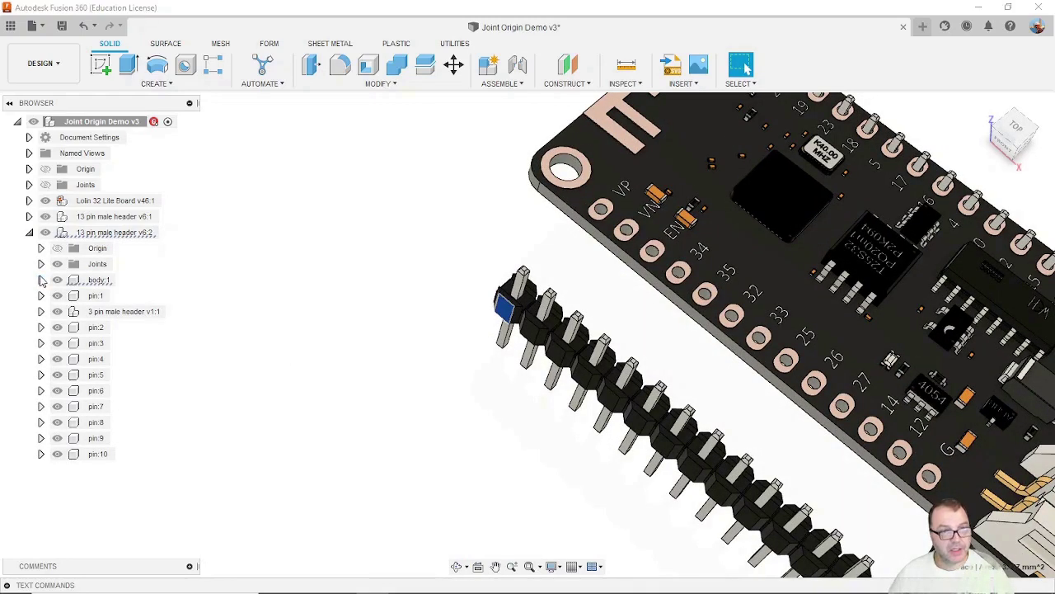
{"action": "left_click", "coordinate": [41, 280]}
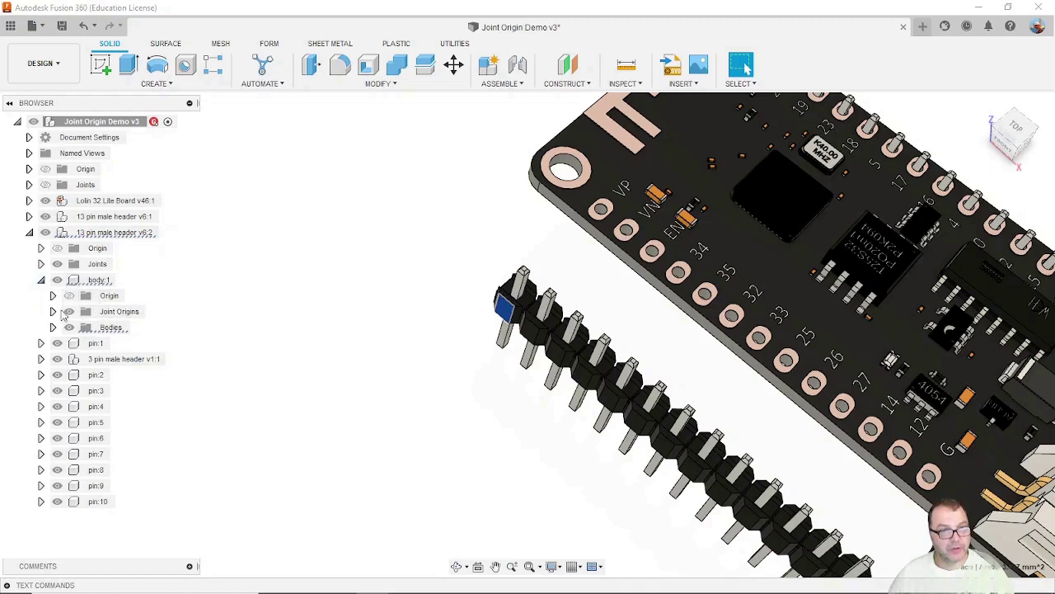
{"action": "left_click", "coordinate": [53, 312]}
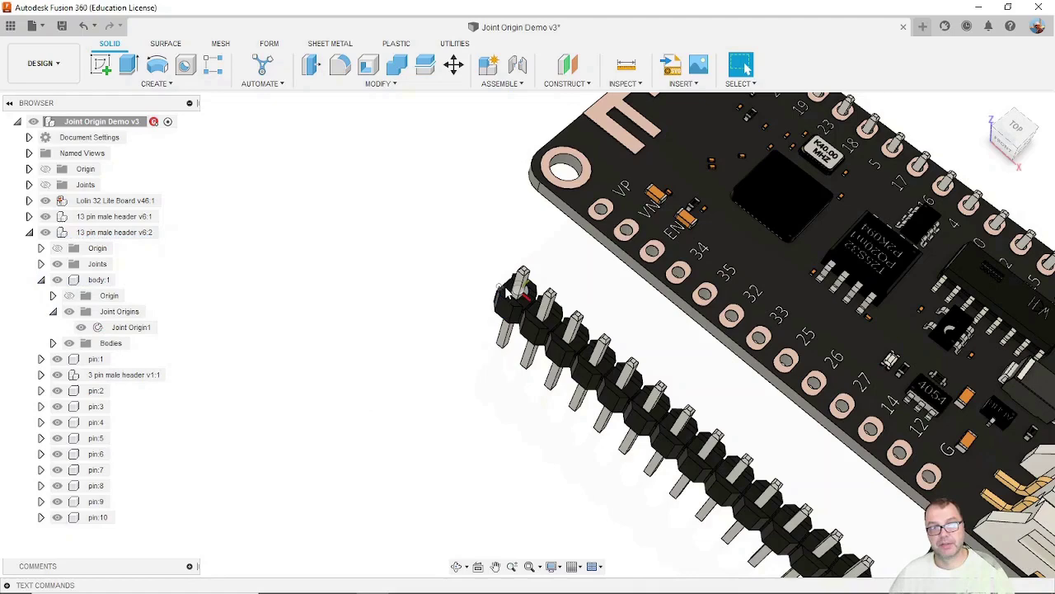
{"action": "scroll", "coordinate": [507, 297], "scroll_direction": "up", "scroll_amount": 2}
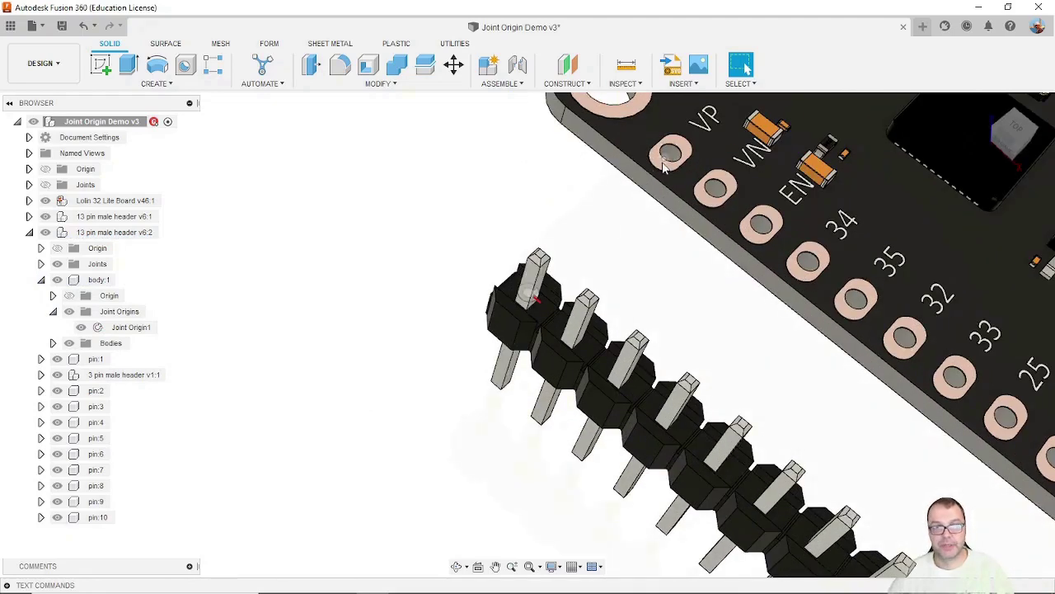
{"action": "scroll", "coordinate": [666, 165], "scroll_direction": "down", "scroll_amount": 6}
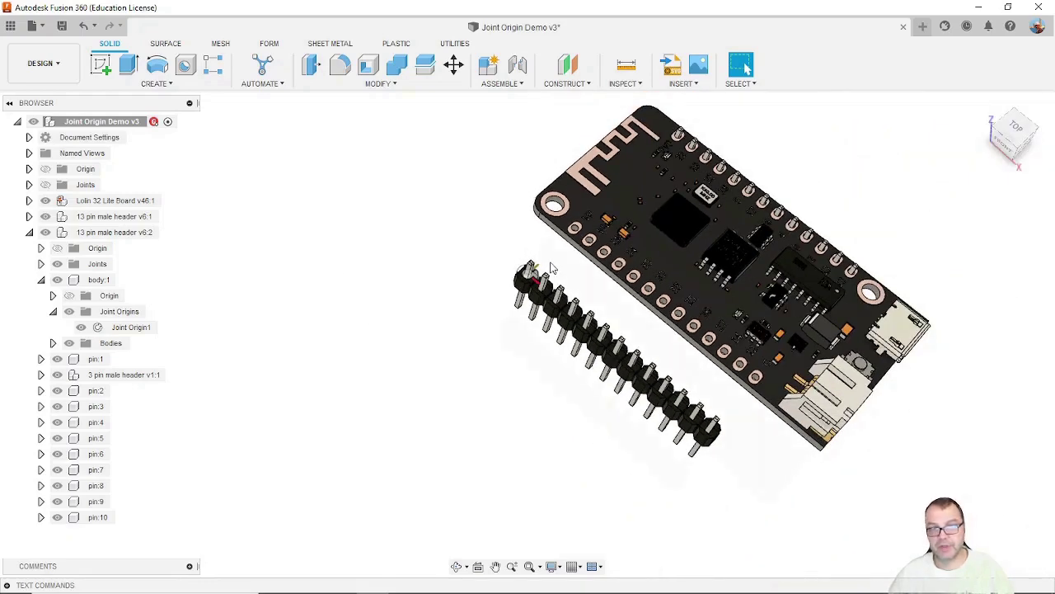
{"action": "scroll", "coordinate": [544, 266], "scroll_direction": "up", "scroll_amount": 2}
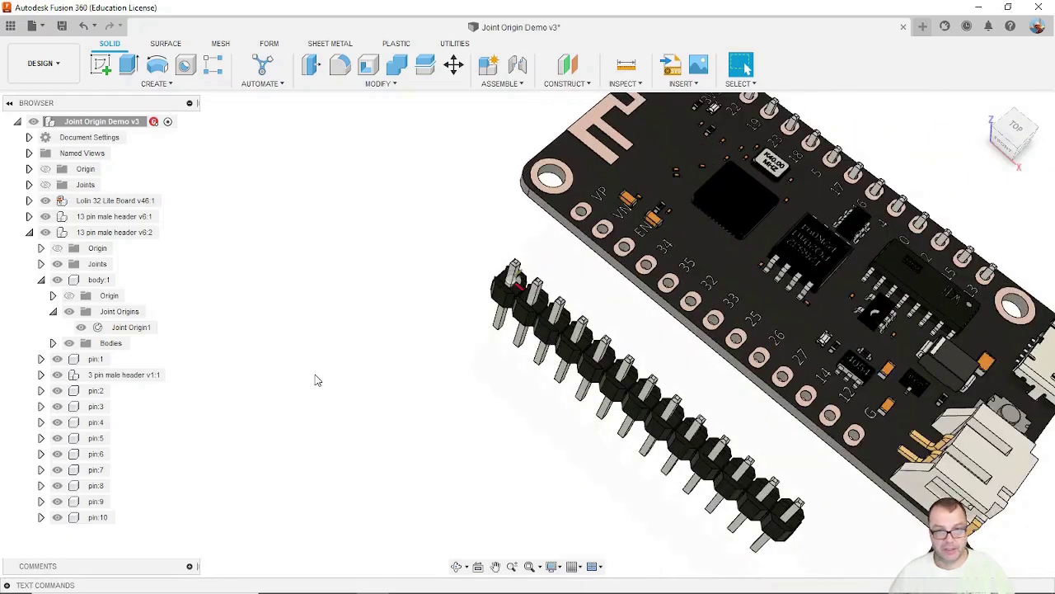
- Undo twice, removing the copied header and the earlier joint
{"action": "key", "text": "ctrl+z"}
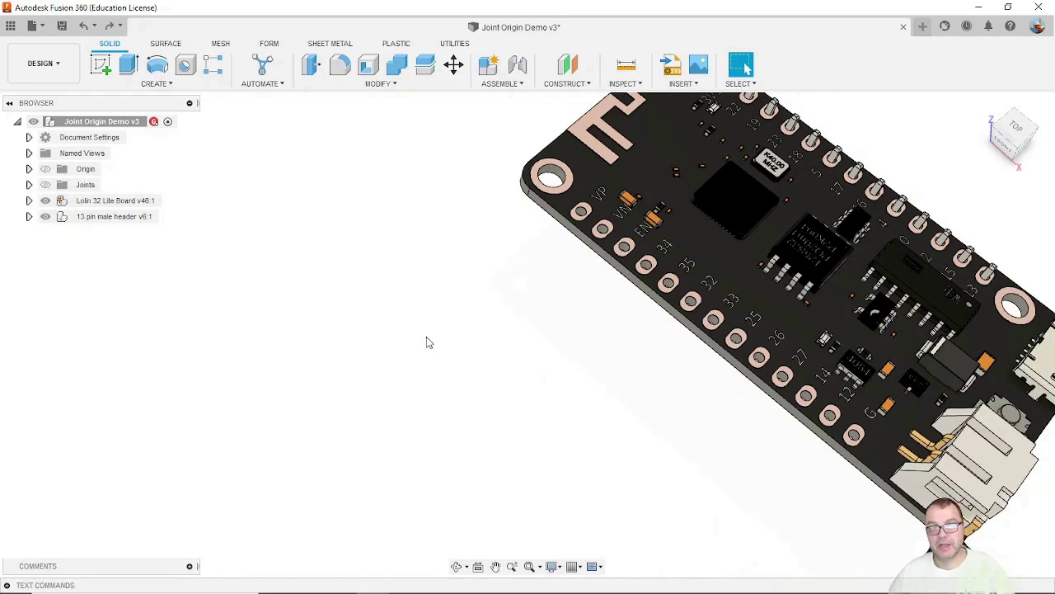
{"action": "scroll", "coordinate": [363, 365], "scroll_direction": "down", "scroll_amount": 1}
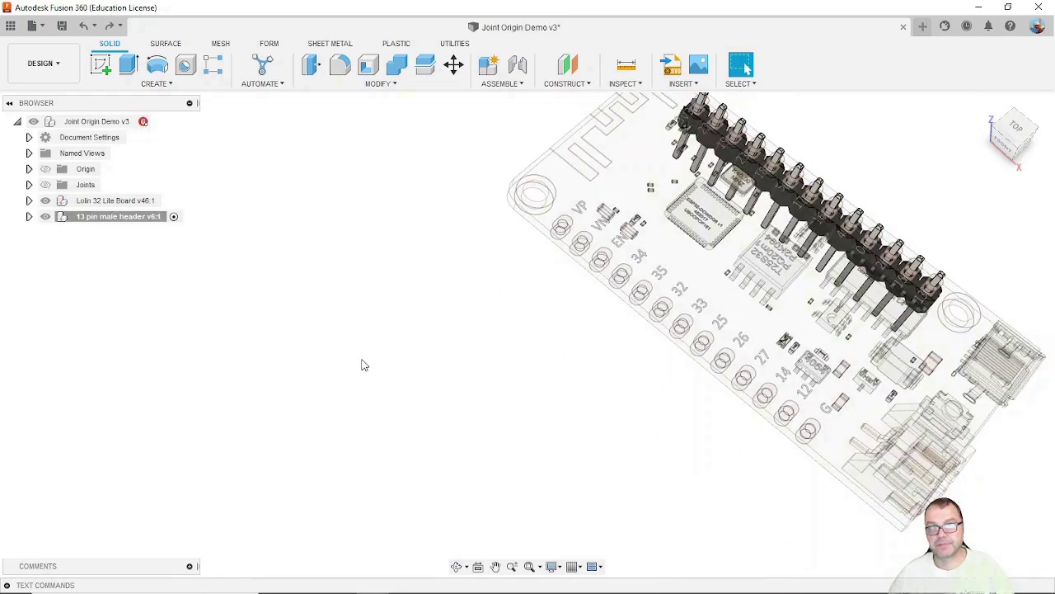
{"action": "key", "text": "ctrl+z"}
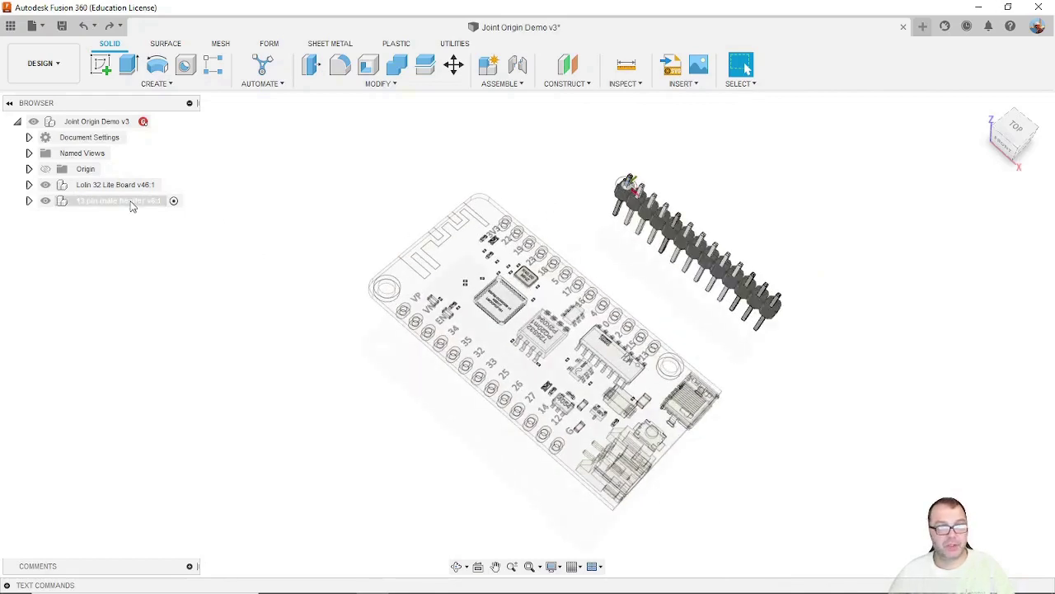
- Activate the top assembly and copy the header, offset 9 mm along Y
{"action": "left_click", "coordinate": [144, 121]}
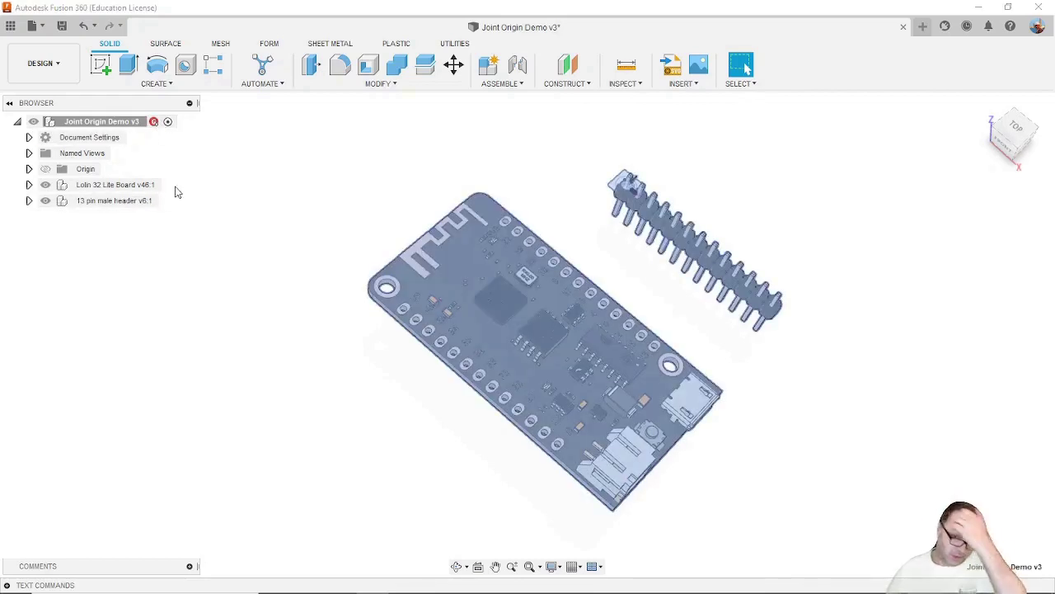
{"action": "right_click", "coordinate": [104, 205]}
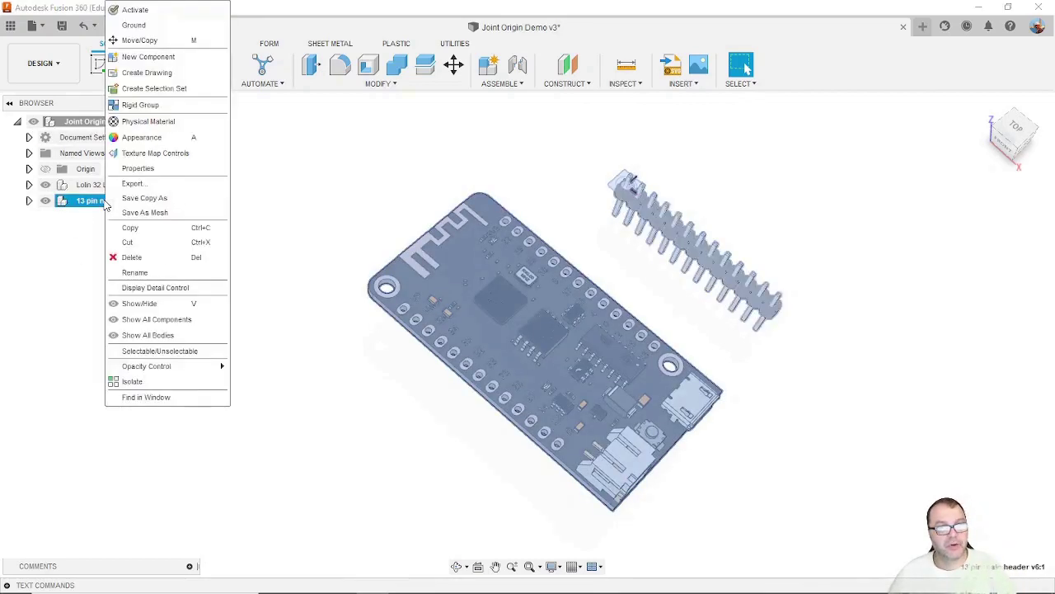
{"action": "left_click", "coordinate": [140, 40]}
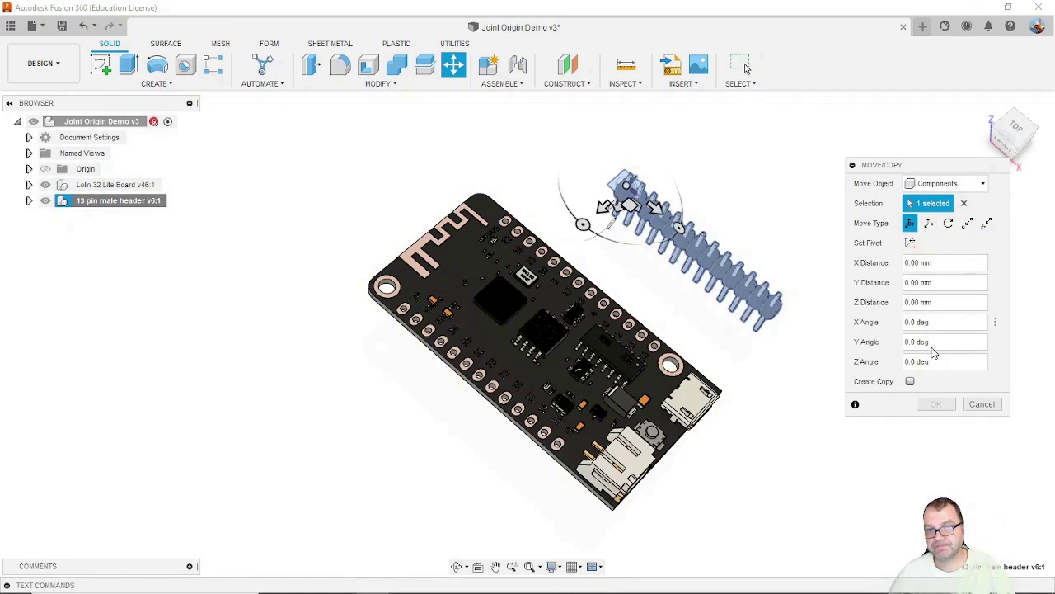
{"action": "left_click", "coordinate": [910, 382]}
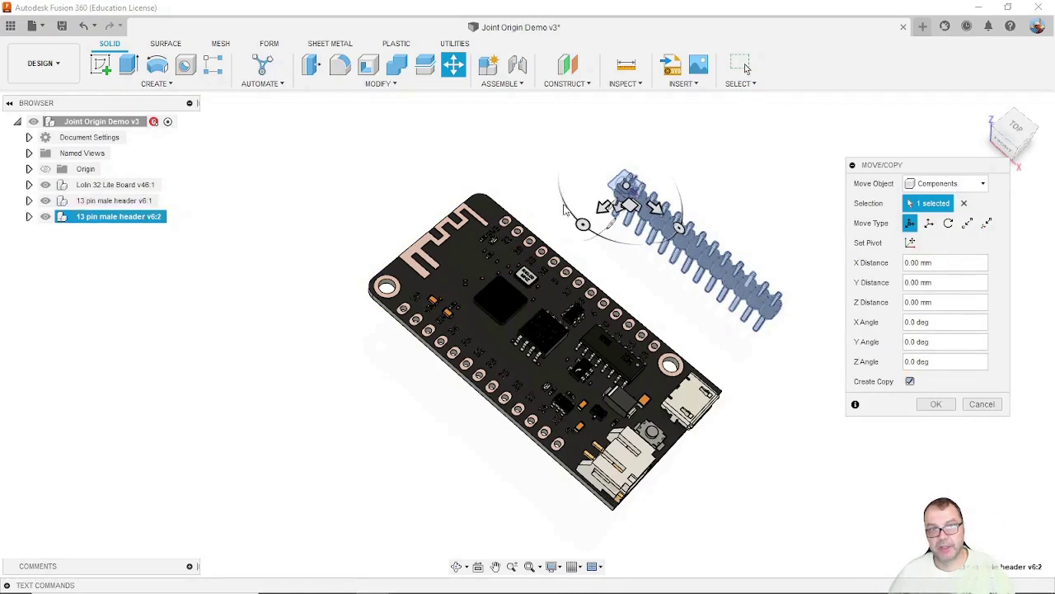
{"action": "left_click", "coordinate": [583, 217]}
{"action": "left_click_drag", "start_coordinate": [583, 217], "coordinate": [569, 239]}
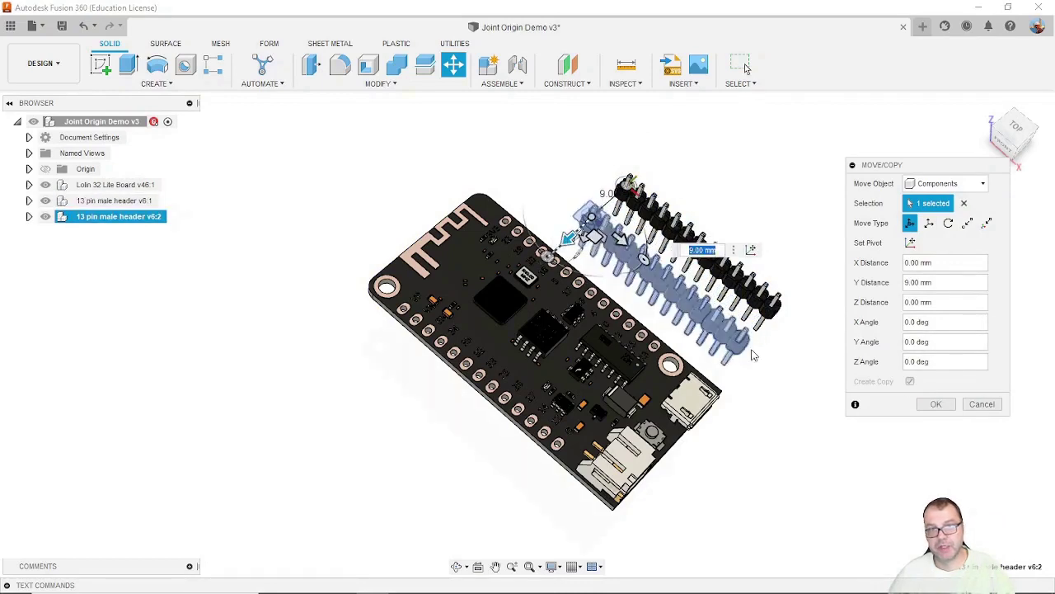
{"action": "left_click", "coordinate": [936, 404]}
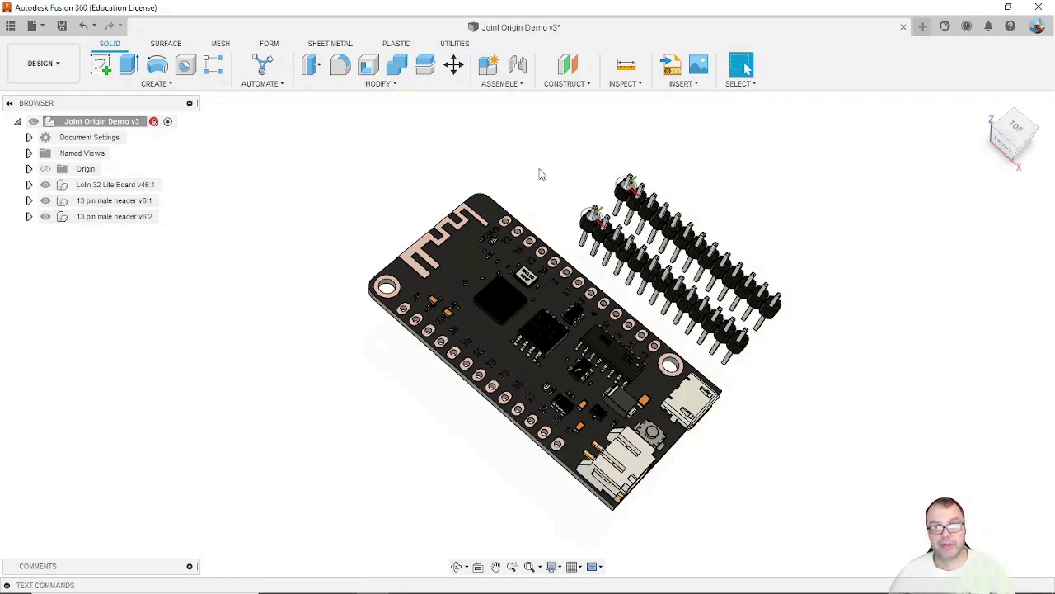
- Joint the first 13-pin header's pin joint origin to the centre of the board's 3V3 hole
{"action": "left_click", "coordinate": [518, 68]}
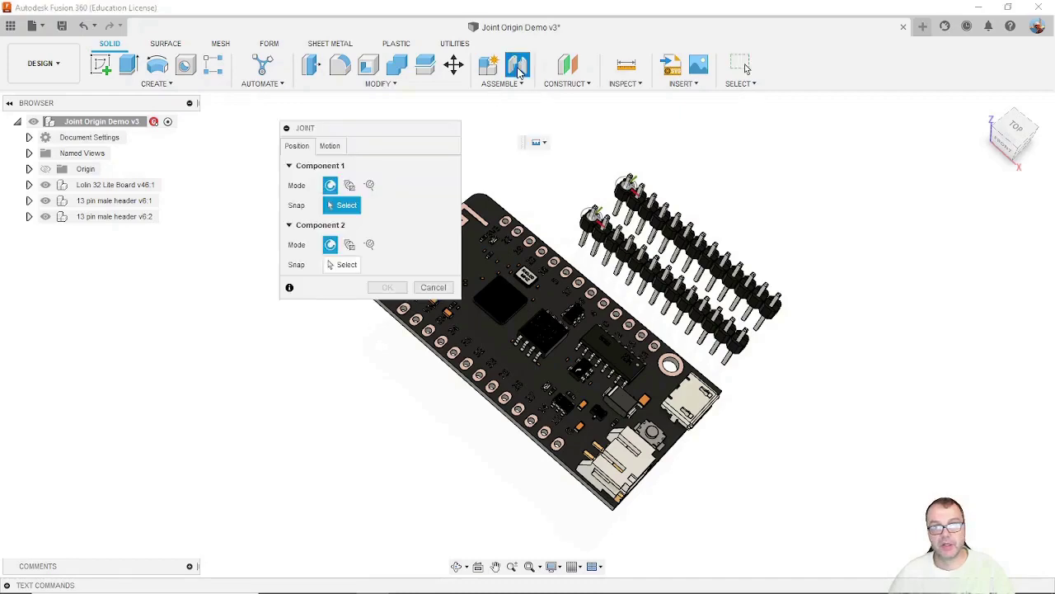
{"action": "scroll", "coordinate": [608, 183], "scroll_direction": "up", "scroll_amount": 10}
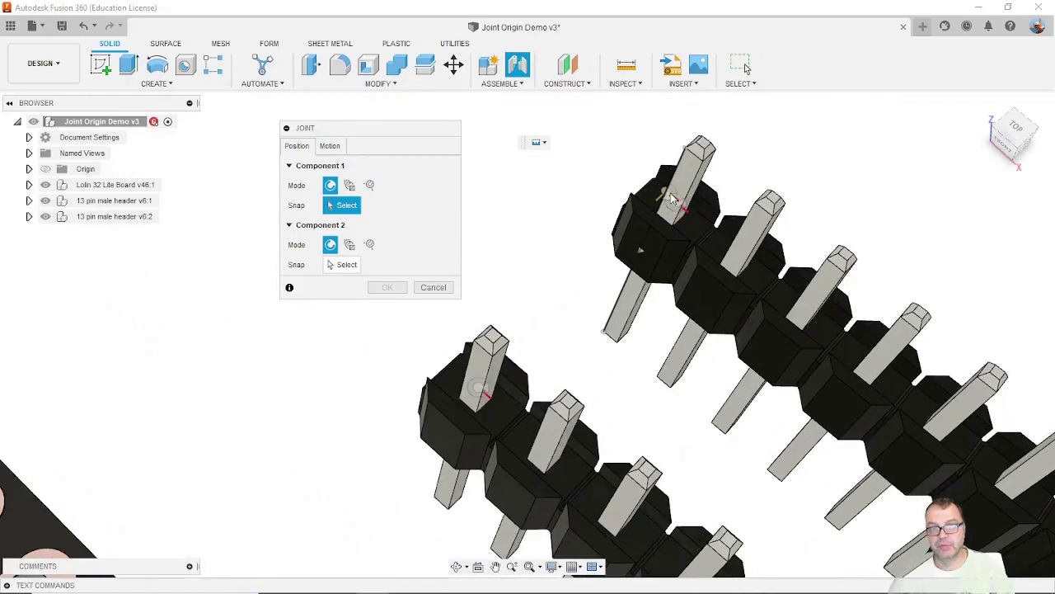
{"action": "left_click", "coordinate": [678, 210]}
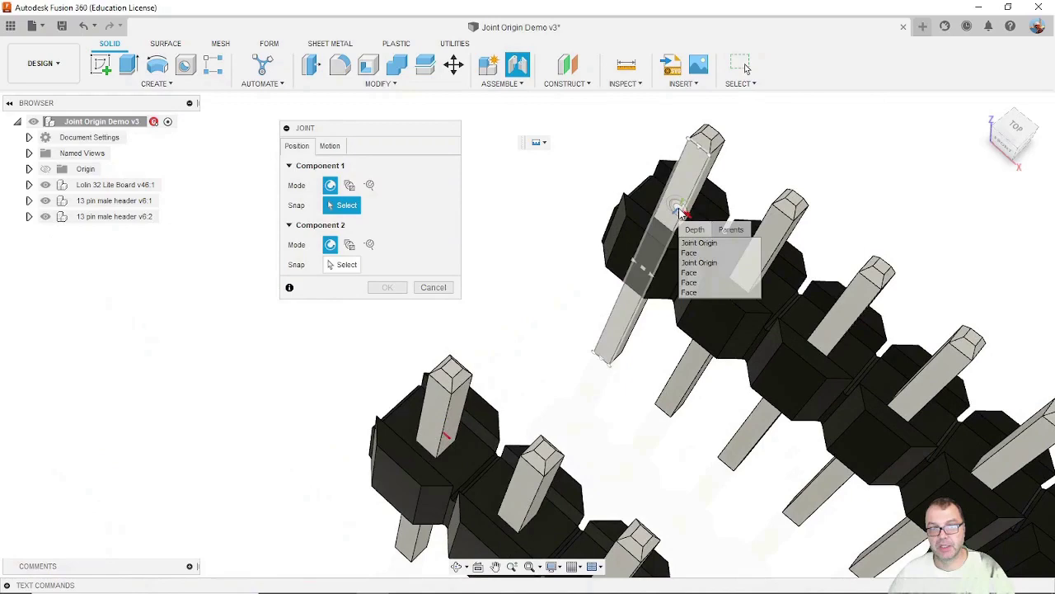
{"action": "left_click", "coordinate": [691, 245]}
{"action": "middle_click_drag", "start_coordinate": [626, 313], "coordinate": [422, 358], "text": "shift"}
{"action": "scroll", "coordinate": [425, 361], "scroll_direction": "up", "scroll_amount": 5}
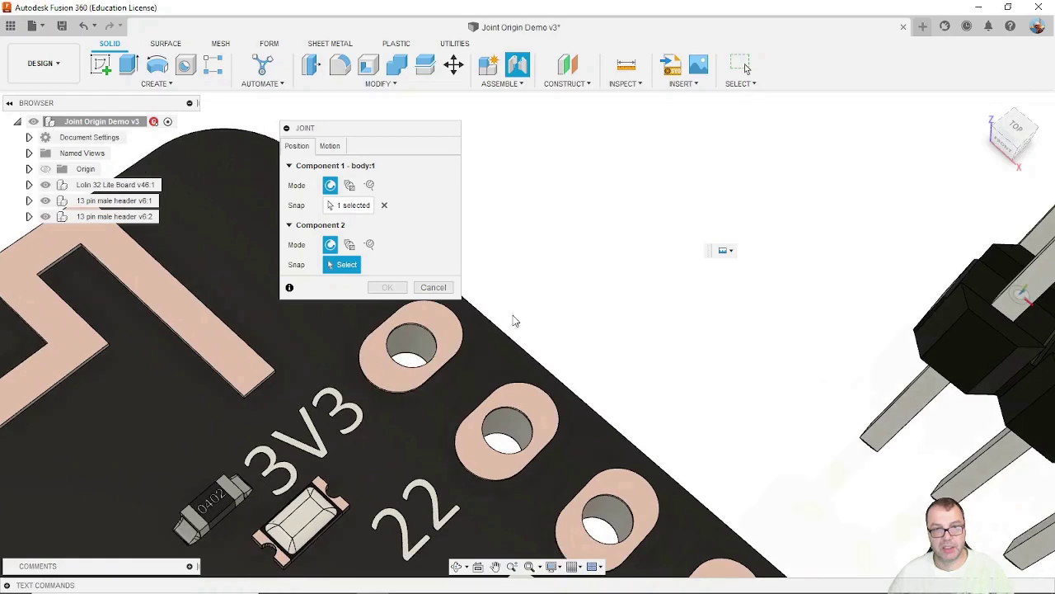
{"action": "left_click", "coordinate": [412, 385]}
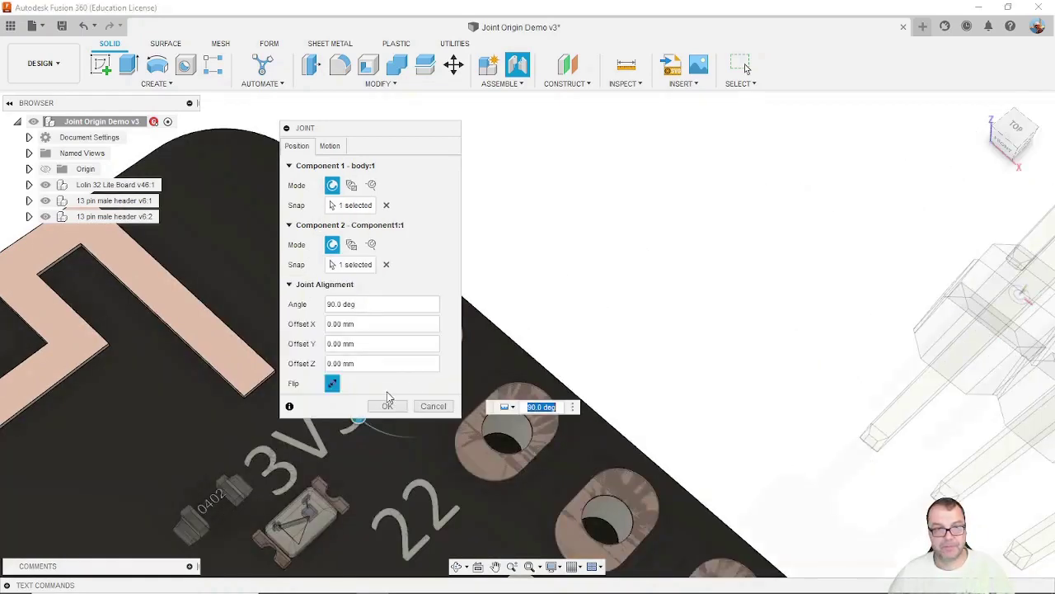
{"action": "left_click", "coordinate": [389, 406]}
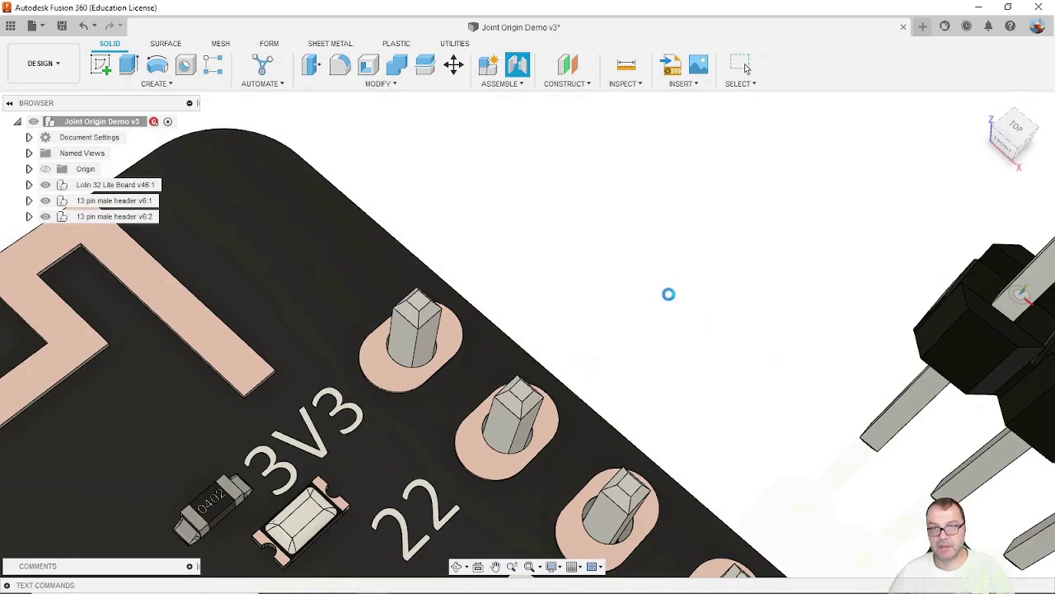
- Joint the second 13-pin header's joint origin to the VP hole centre, keeping the -90 deg angle
{"action": "scroll", "coordinate": [663, 295], "scroll_direction": "down", "scroll_amount": 5}
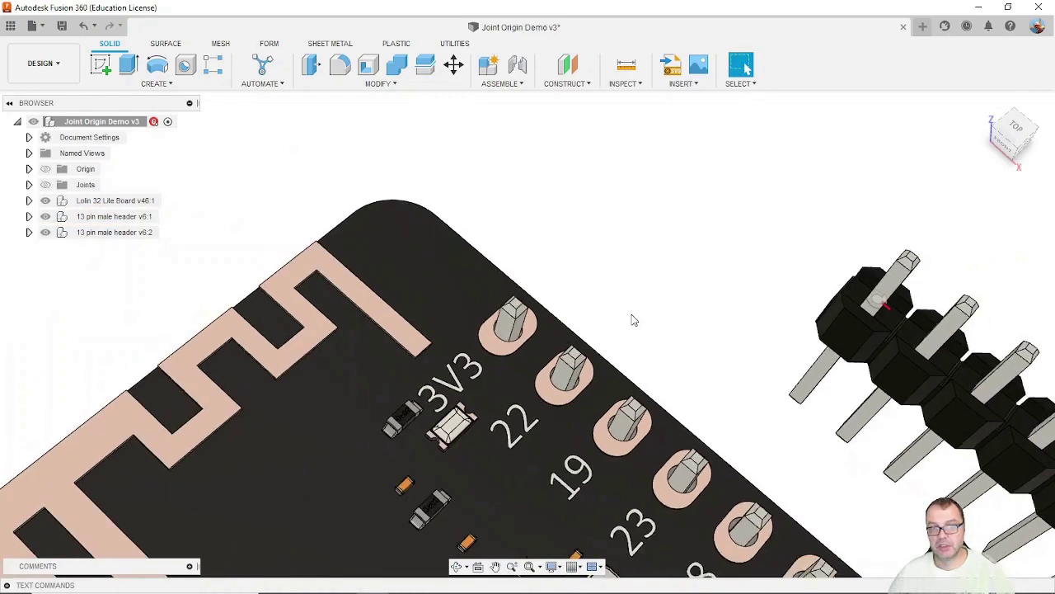
{"action": "left_click", "coordinate": [518, 66]}
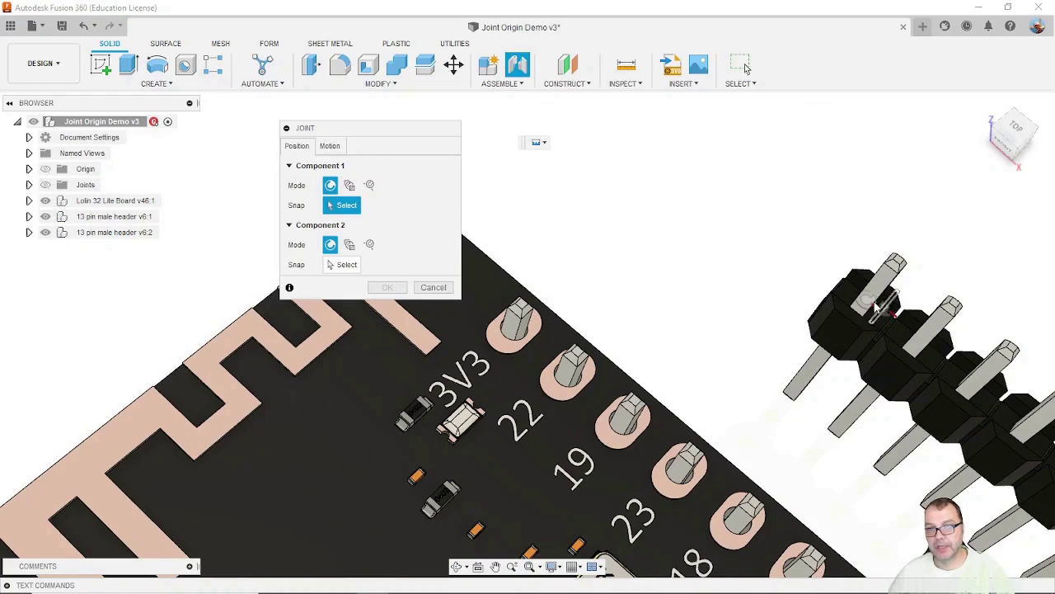
{"action": "left_click", "coordinate": [867, 305]}
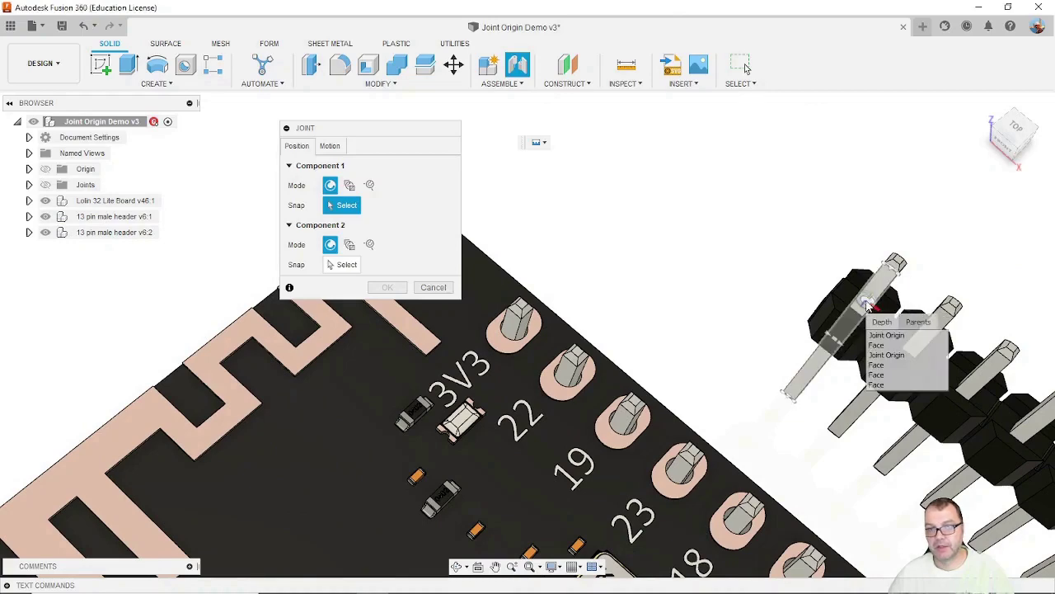
{"action": "left_click", "coordinate": [875, 341]}
{"action": "scroll", "coordinate": [765, 372], "scroll_direction": "down", "scroll_amount": 3}
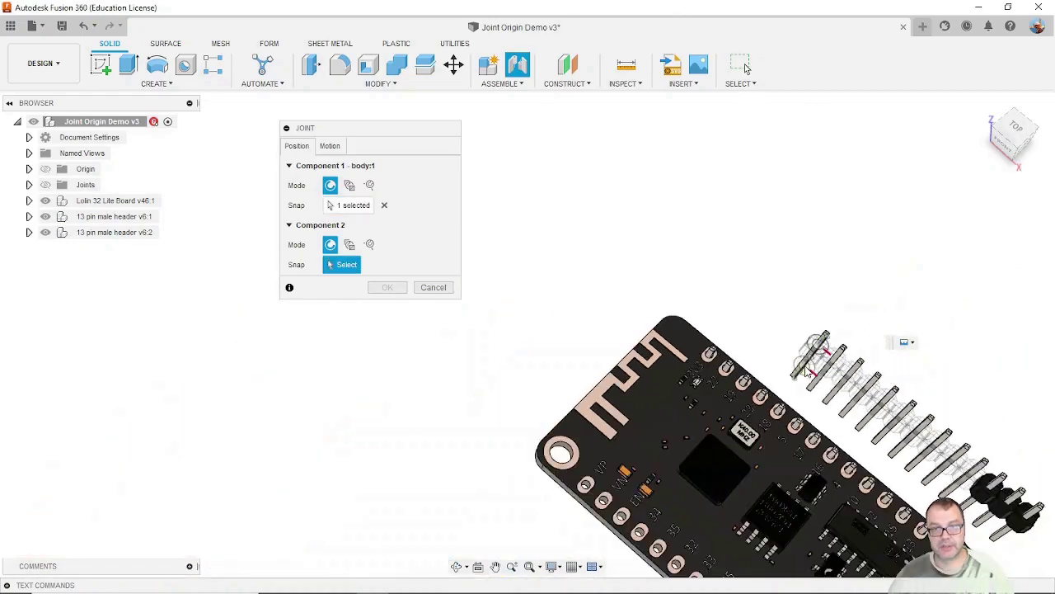
{"action": "scroll", "coordinate": [601, 514], "scroll_direction": "up", "scroll_amount": 5}
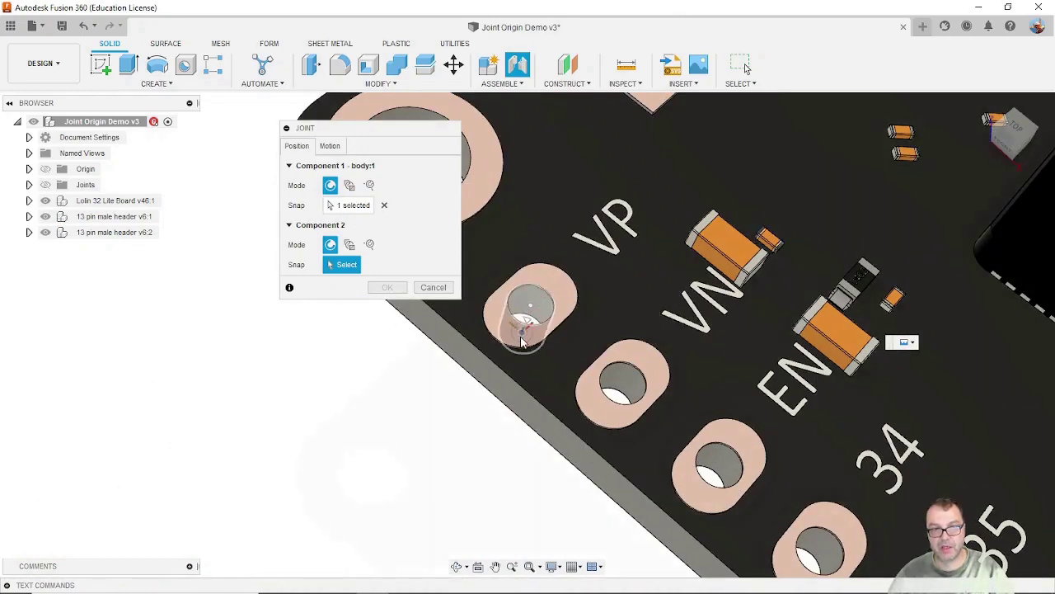
{"action": "left_click", "coordinate": [521, 335]}
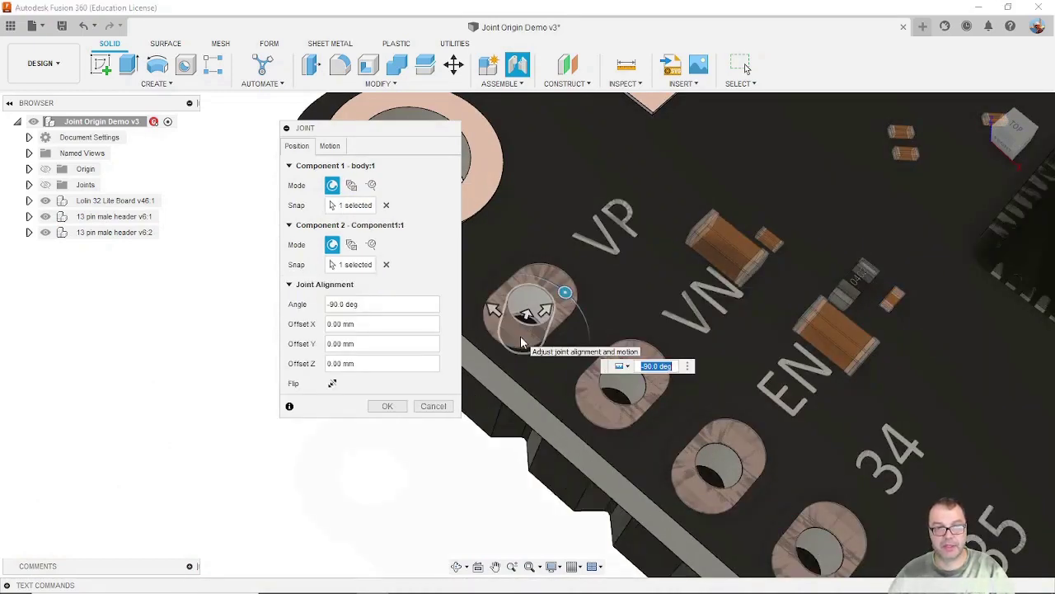
{"action": "left_click", "coordinate": [384, 405]}
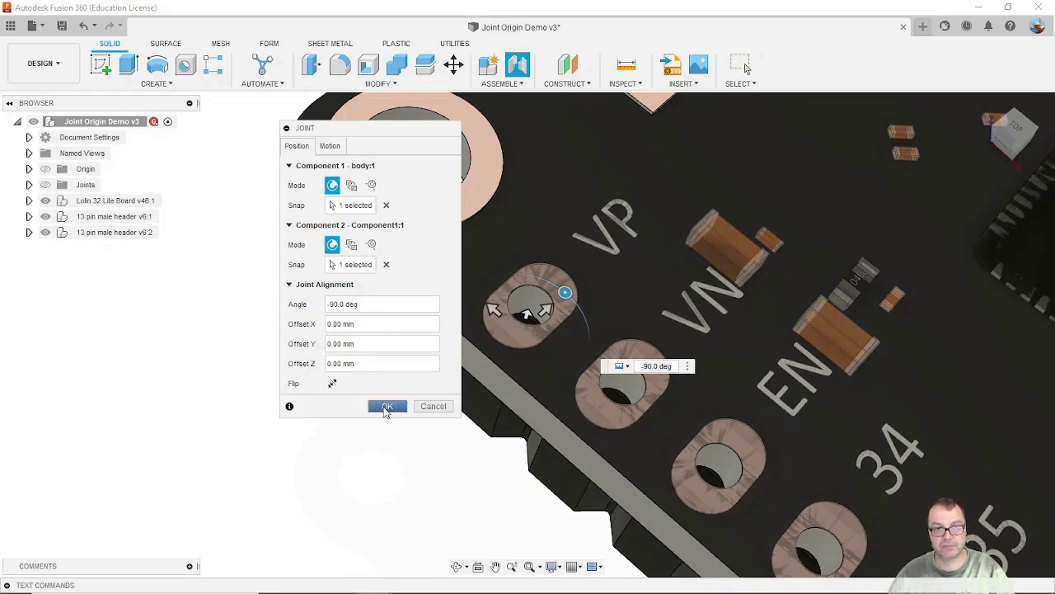
{"action": "left_click", "coordinate": [385, 406]}
{"action": "scroll", "coordinate": [374, 386], "scroll_direction": "down", "scroll_amount": 8}
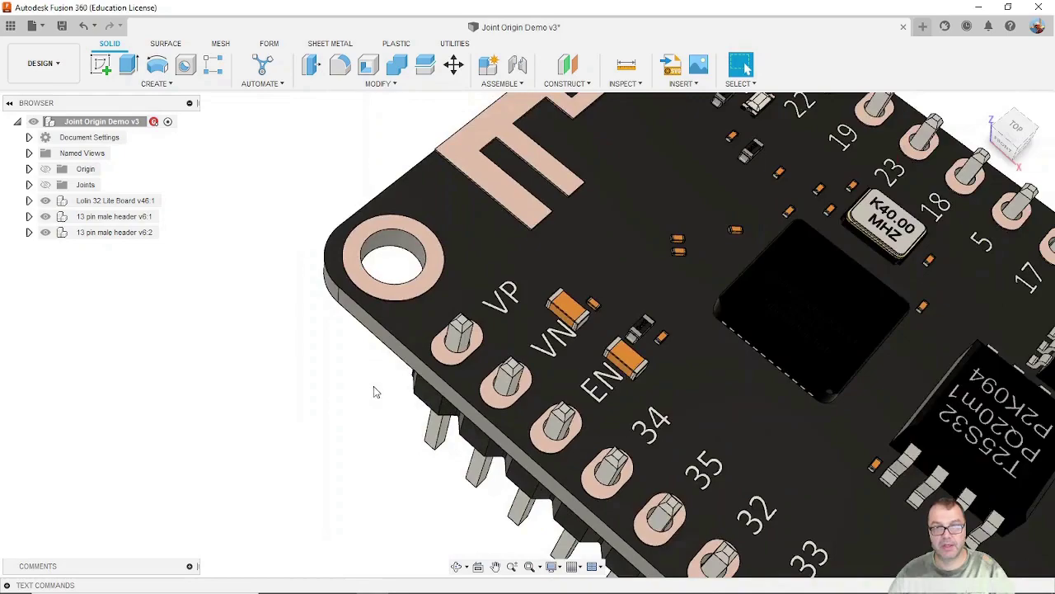
{"action": "scroll", "coordinate": [388, 375], "scroll_direction": "down", "scroll_amount": 2}
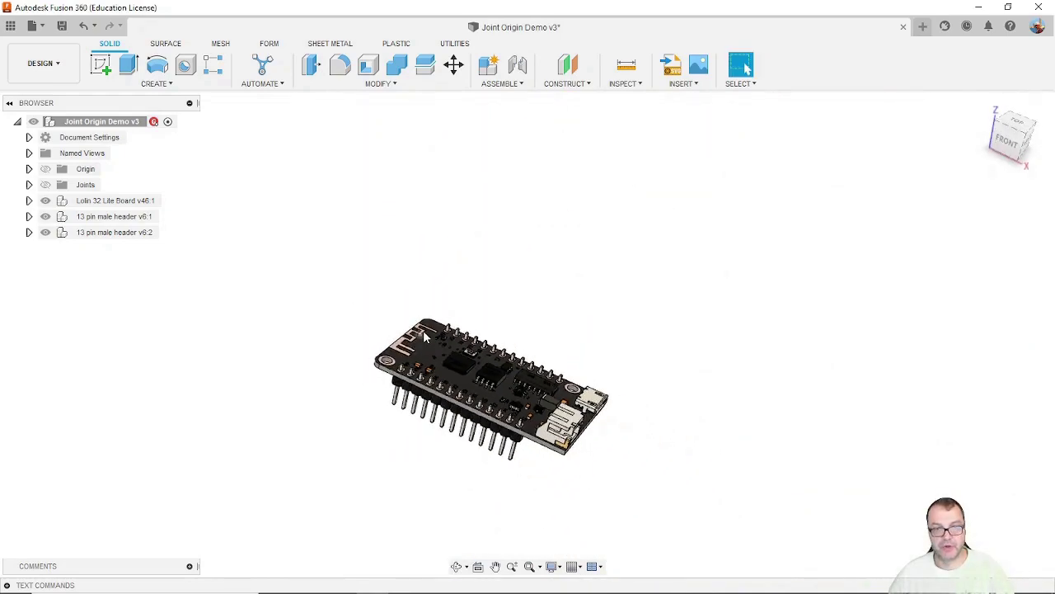
{"action": "middle_click_drag", "start_coordinate": [387, 375], "coordinate": [746, 69], "text": "shift"}
{"action": "left_click", "coordinate": [741, 66]}
{"action": "scroll", "coordinate": [486, 301], "scroll_direction": "down", "scroll_amount": 3}
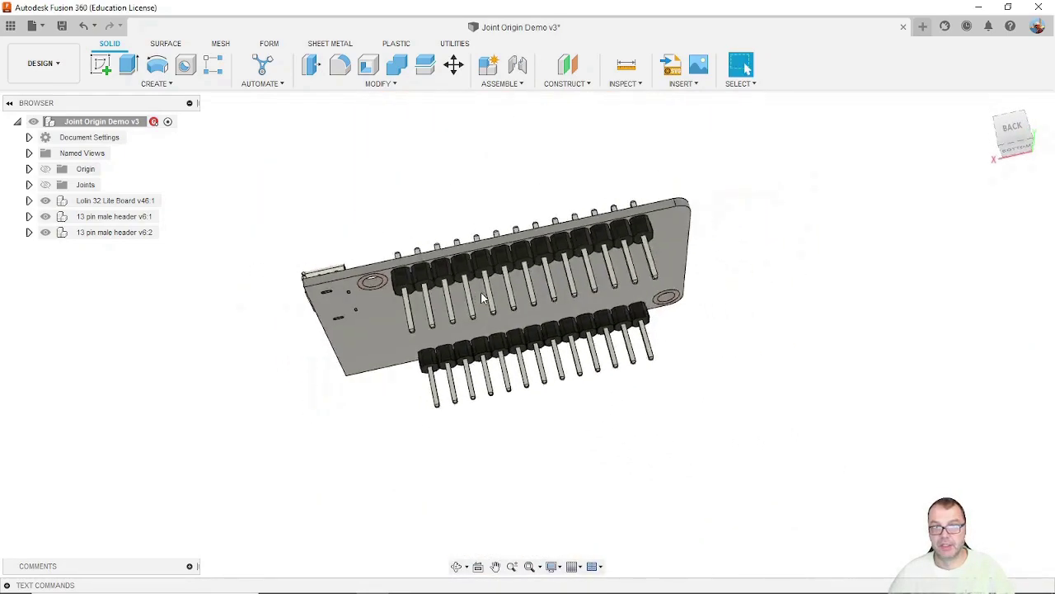